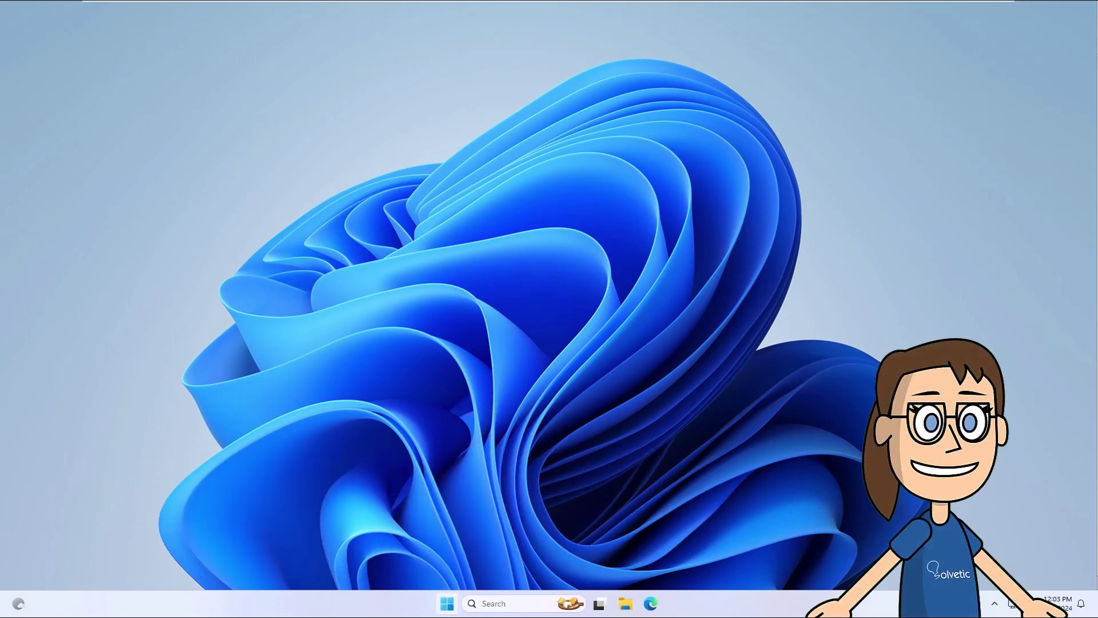
Open the Temporary files page in the Windows system storage settings
left_click(447, 603)
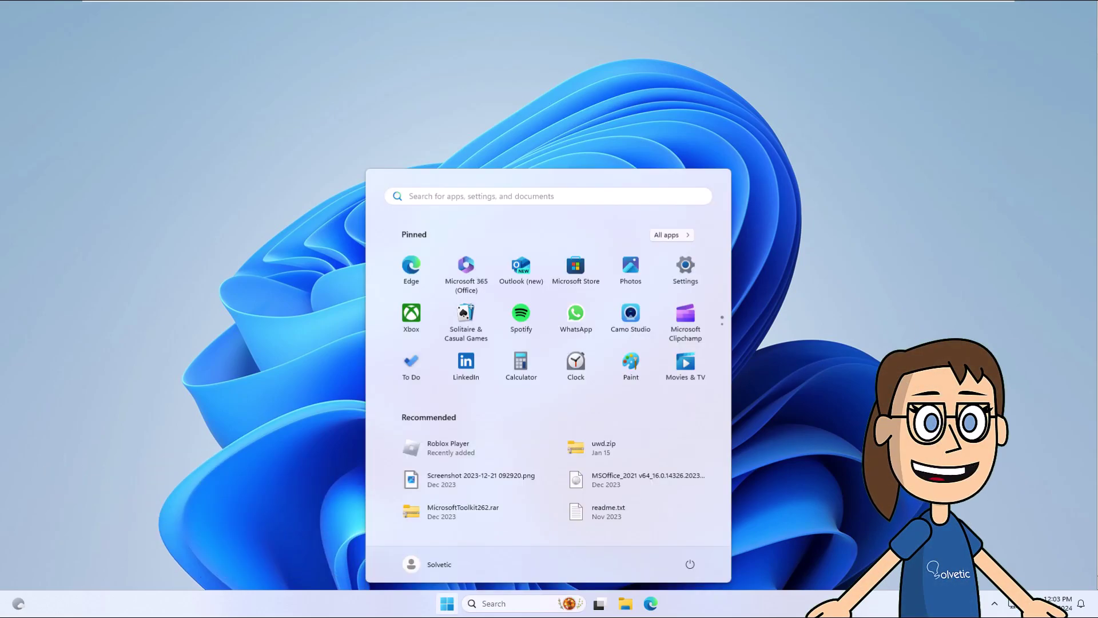
left_click(686, 267)
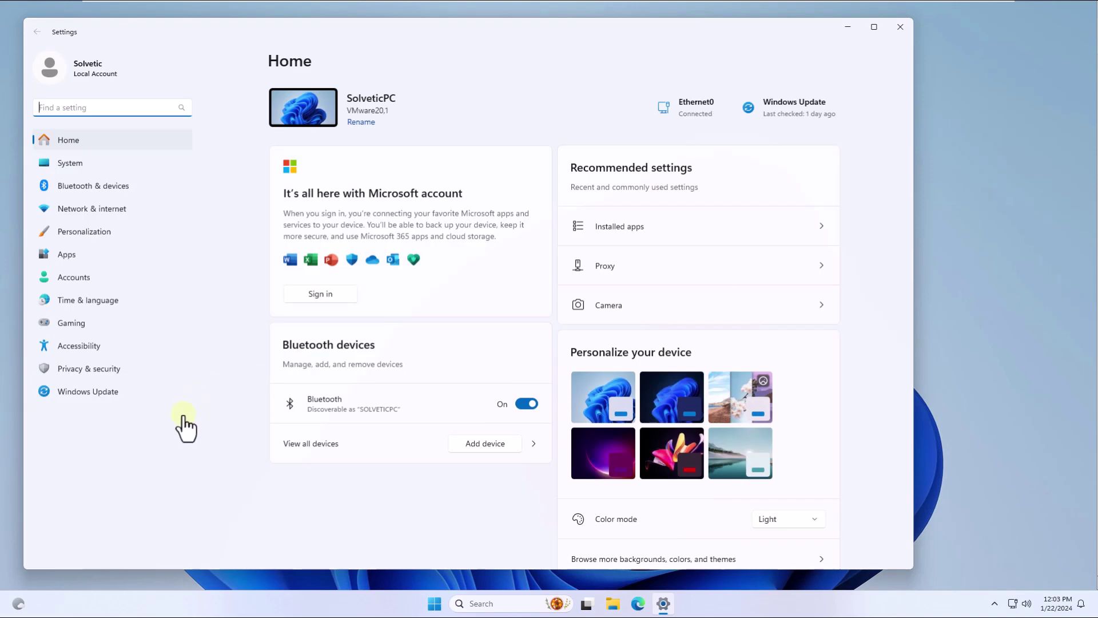
left_click(147, 163)
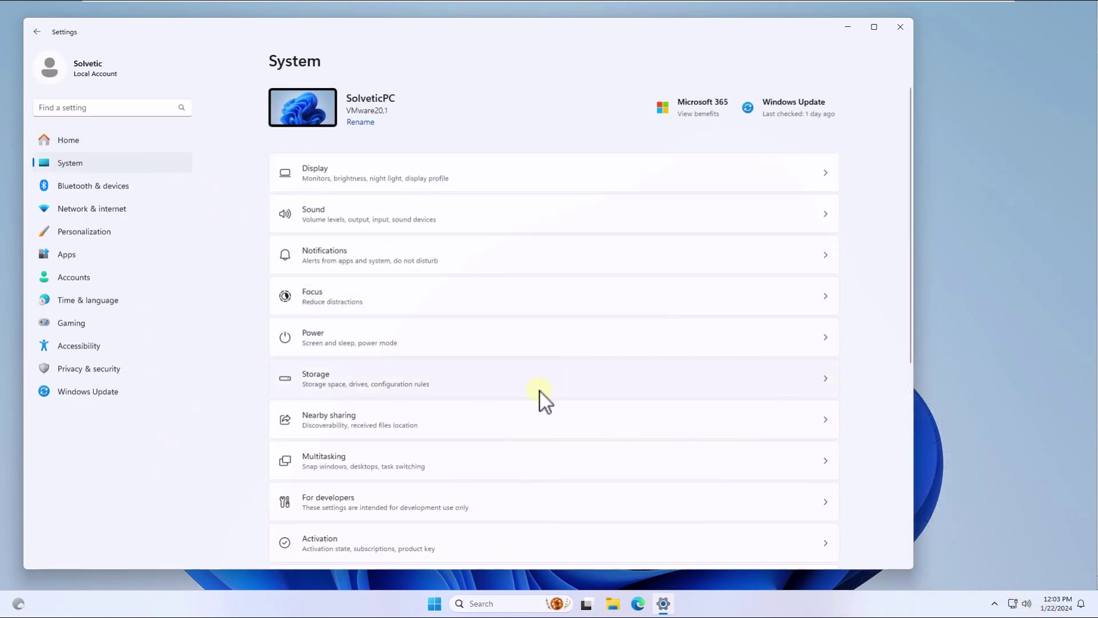
left_click(523, 393)
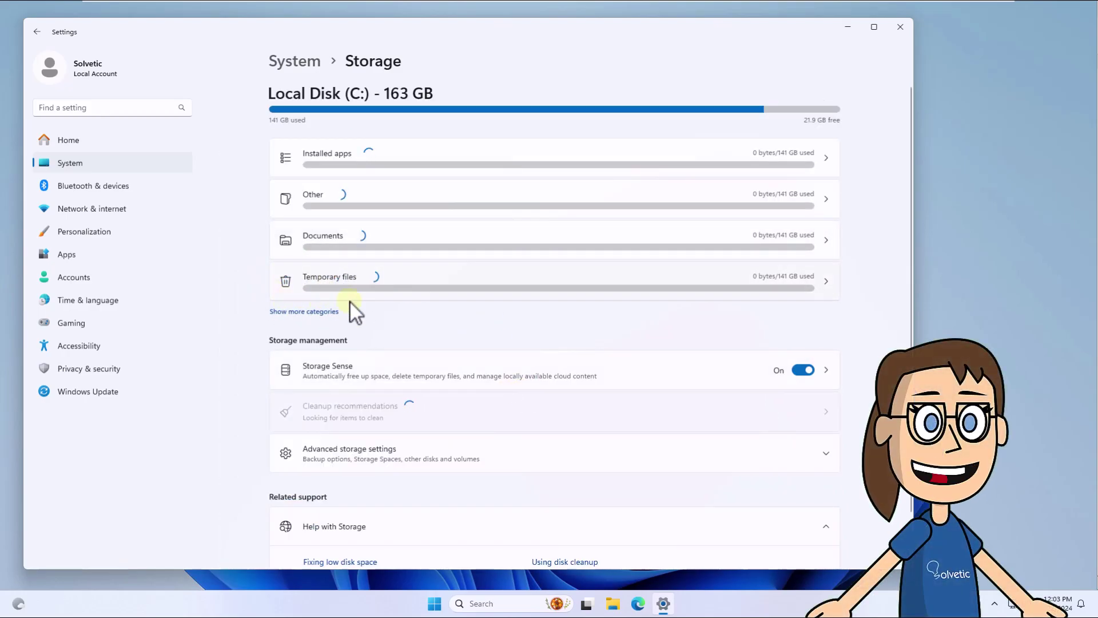
left_click(418, 281)
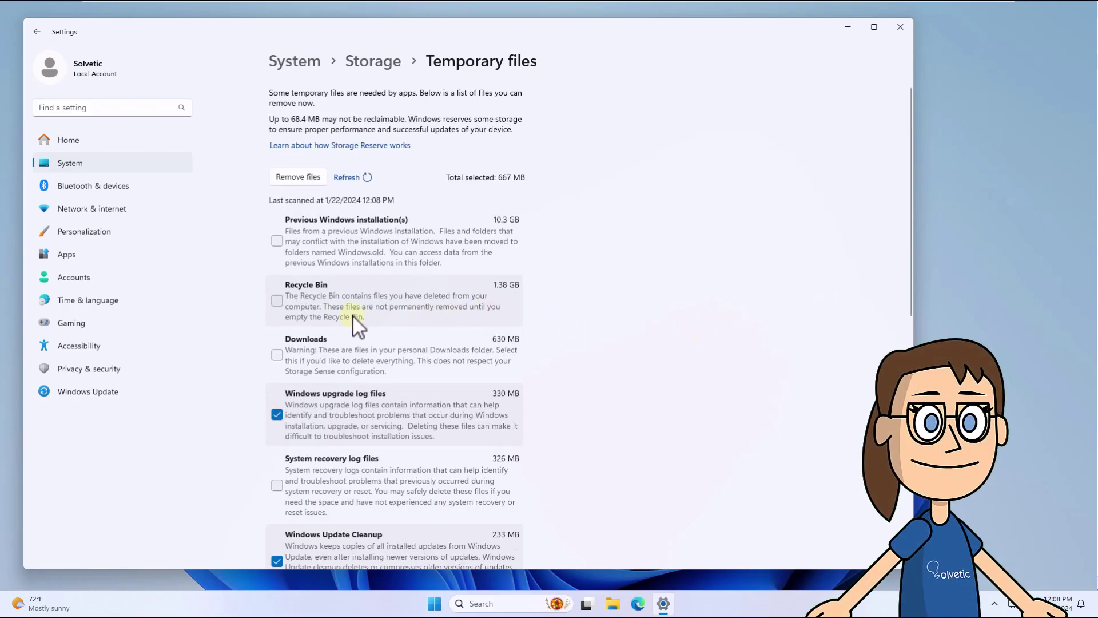
Add Recycle Bin and System recovery log files to the temporary files selected for removal
left_click(277, 301)
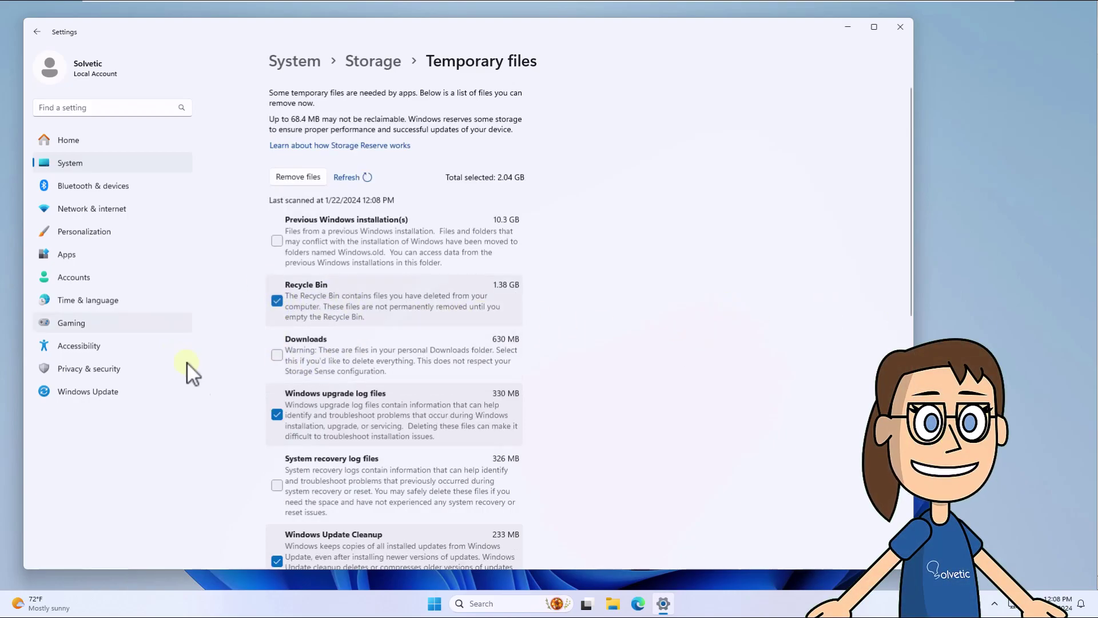
scroll(379, 421, "down", 5)
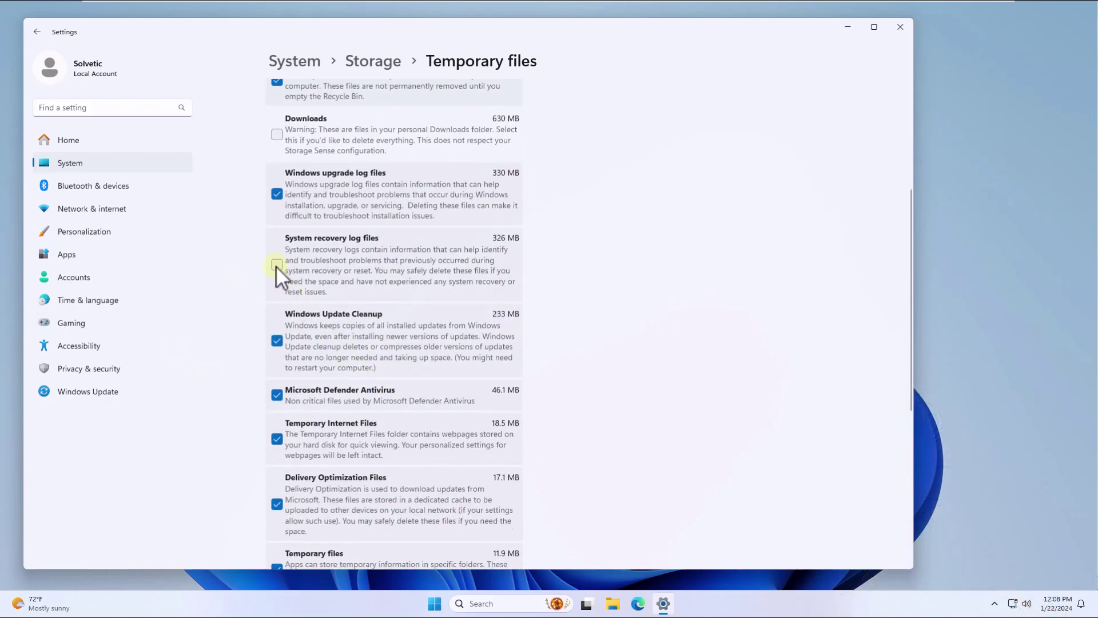
scroll(369, 329, "down", 5)
scroll(395, 373, "up", 10)
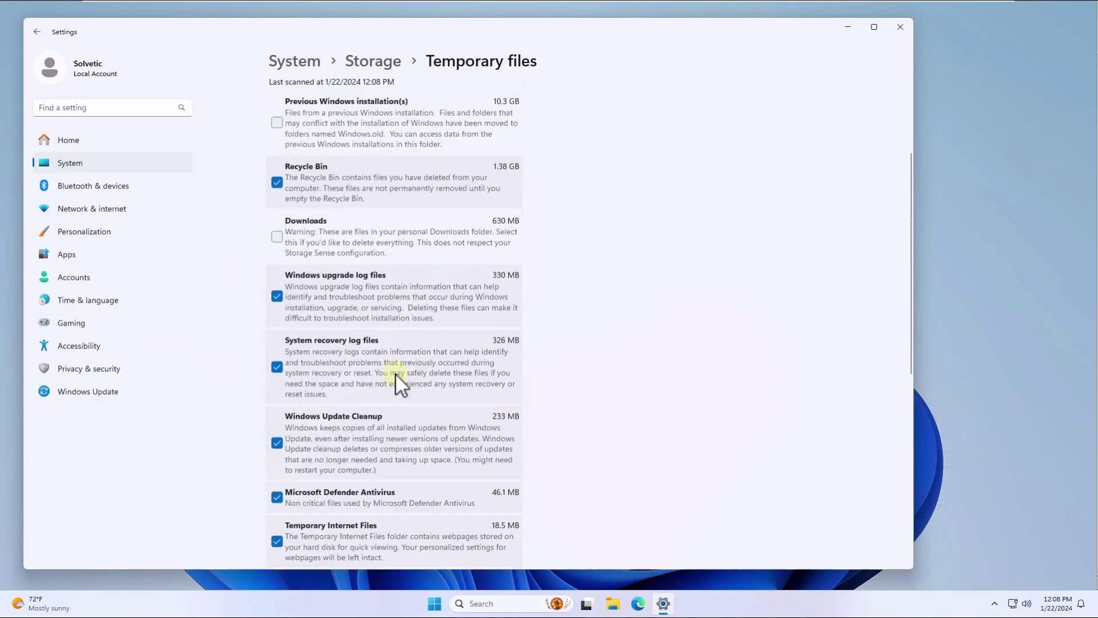
left_click(403, 393)
Permanently remove the selected temporary files and close Settings once the cleanup has finished
left_click(298, 177)
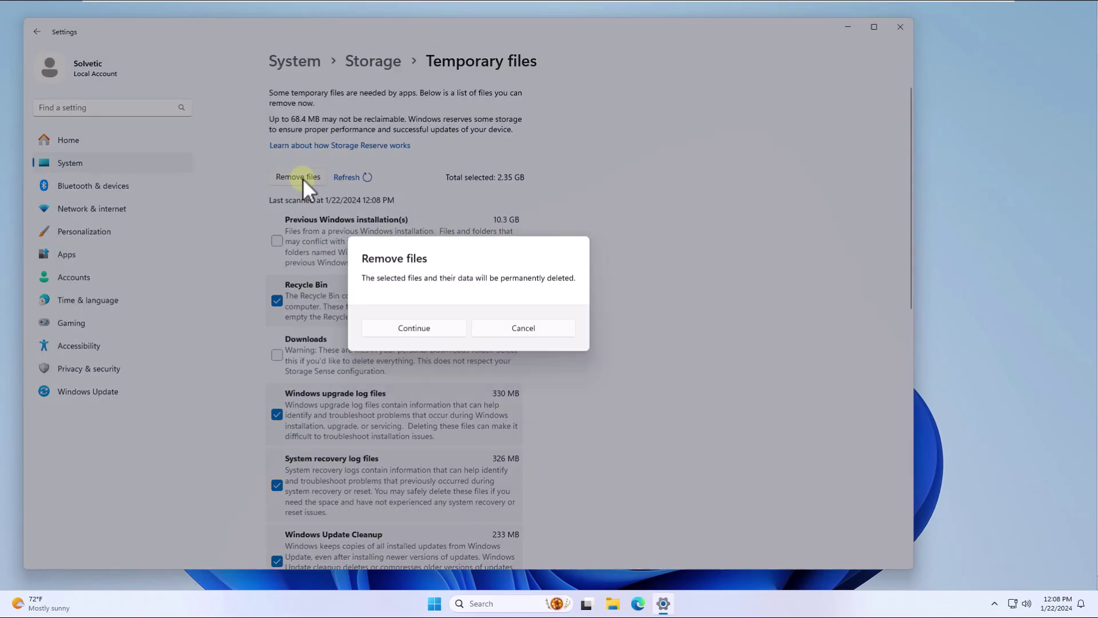
left_click(413, 327)
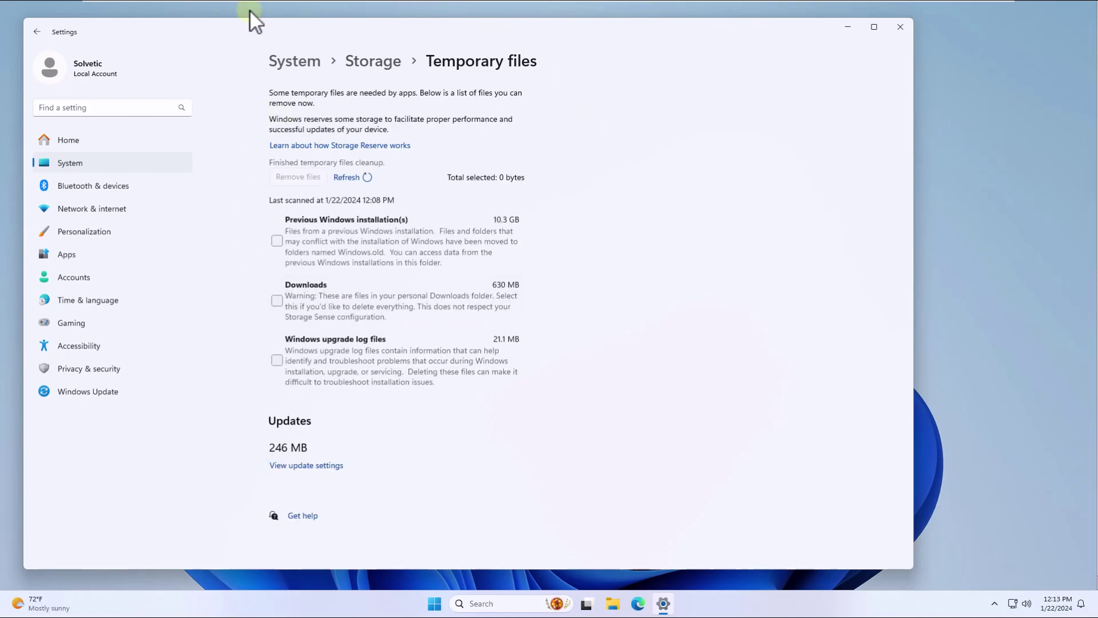
left_click(900, 27)
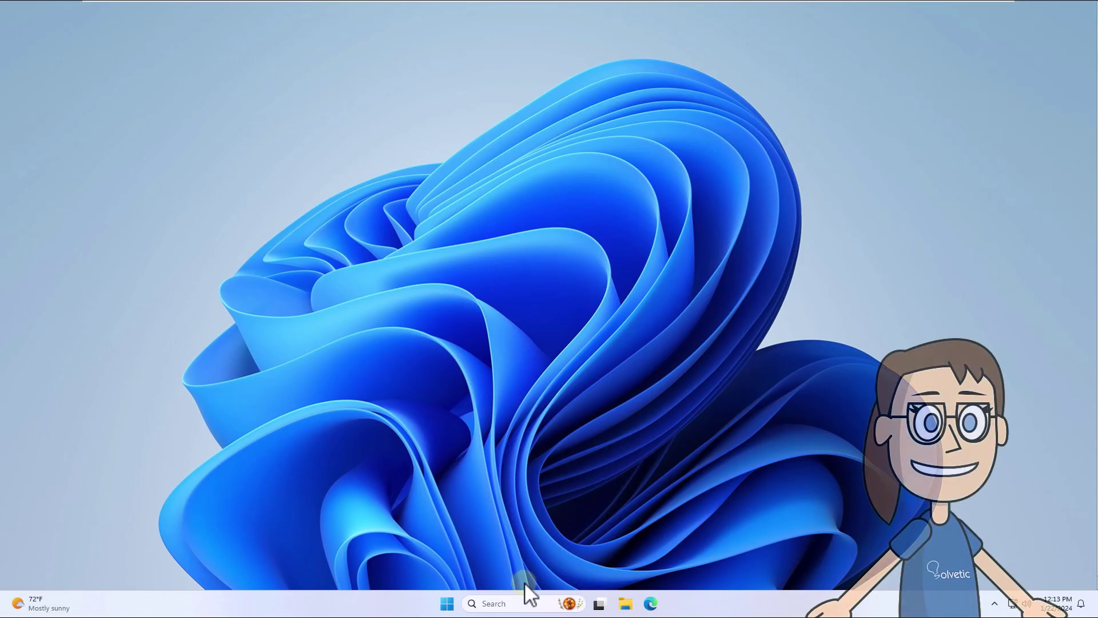
Run the wsreset command to reset the Microsoft Store, and close the Store window that opens
left_click(509, 607)
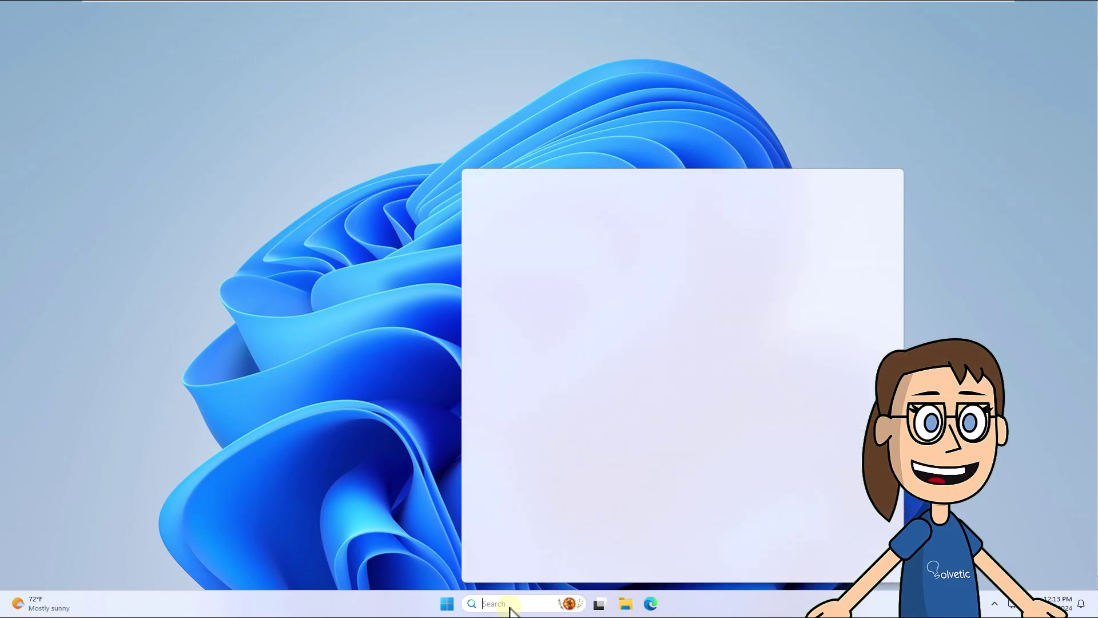
type("wsreset")
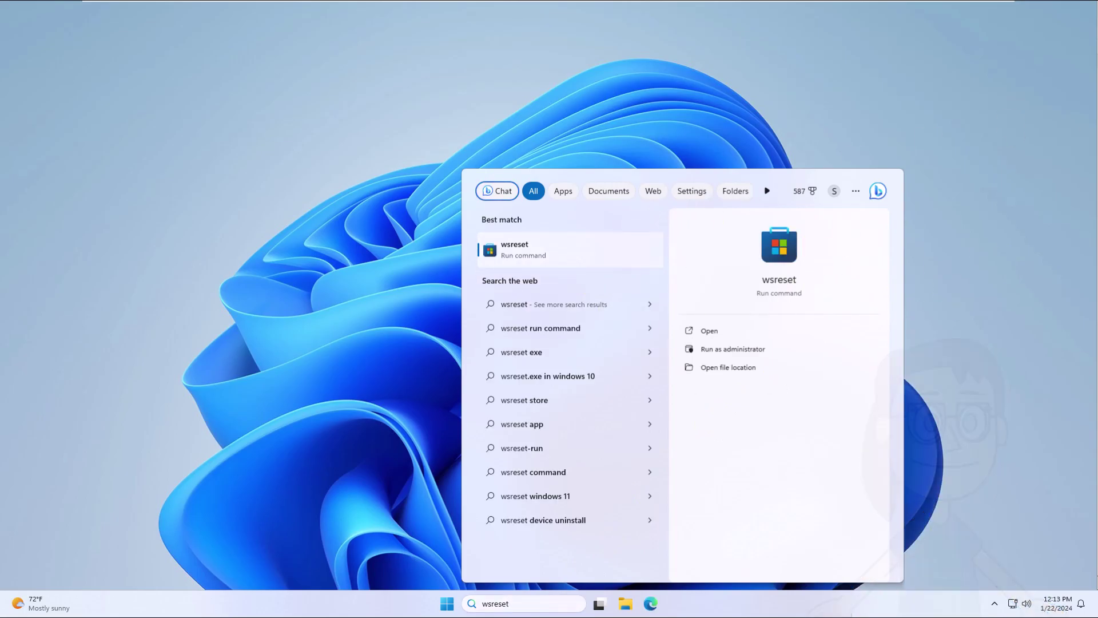
key("Return")
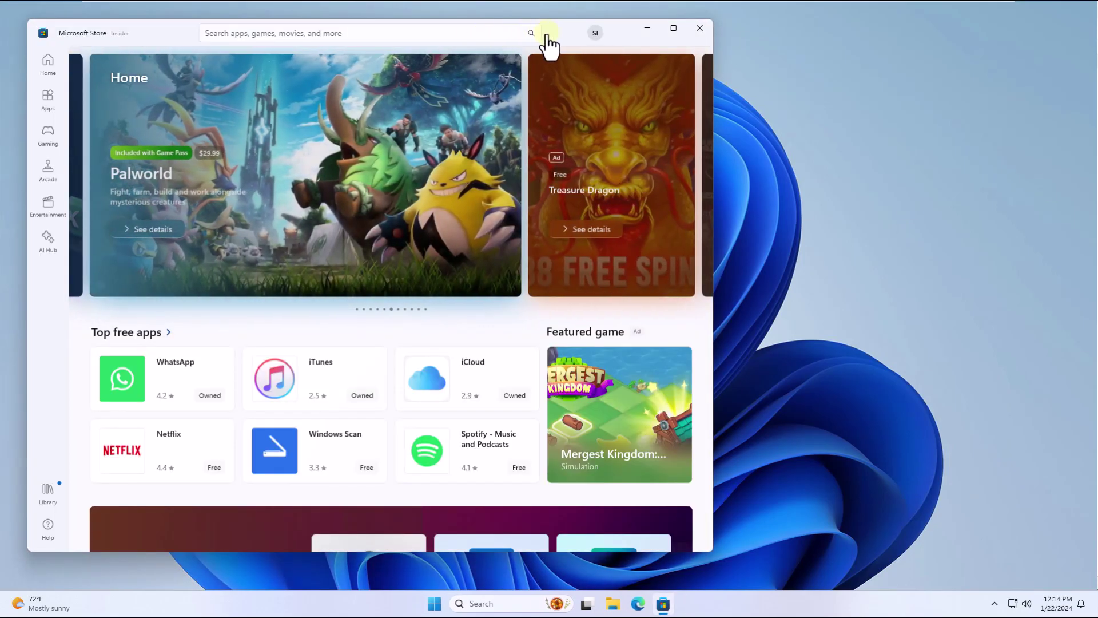
left_click(698, 28)
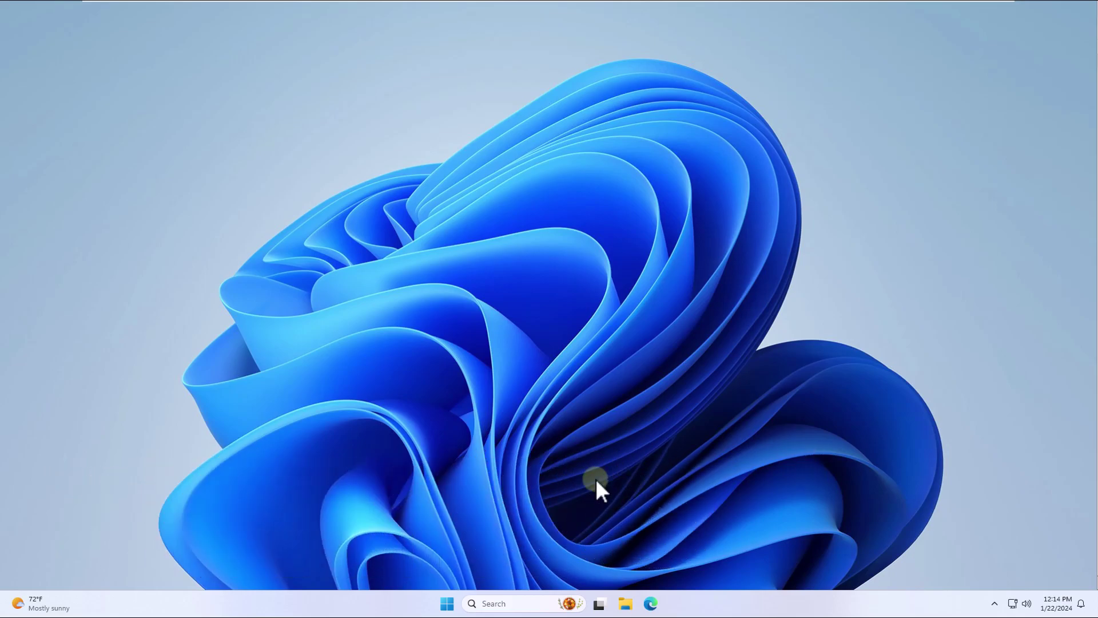
Search Windows for "services" and open the Services app
left_click(493, 604)
type("services")
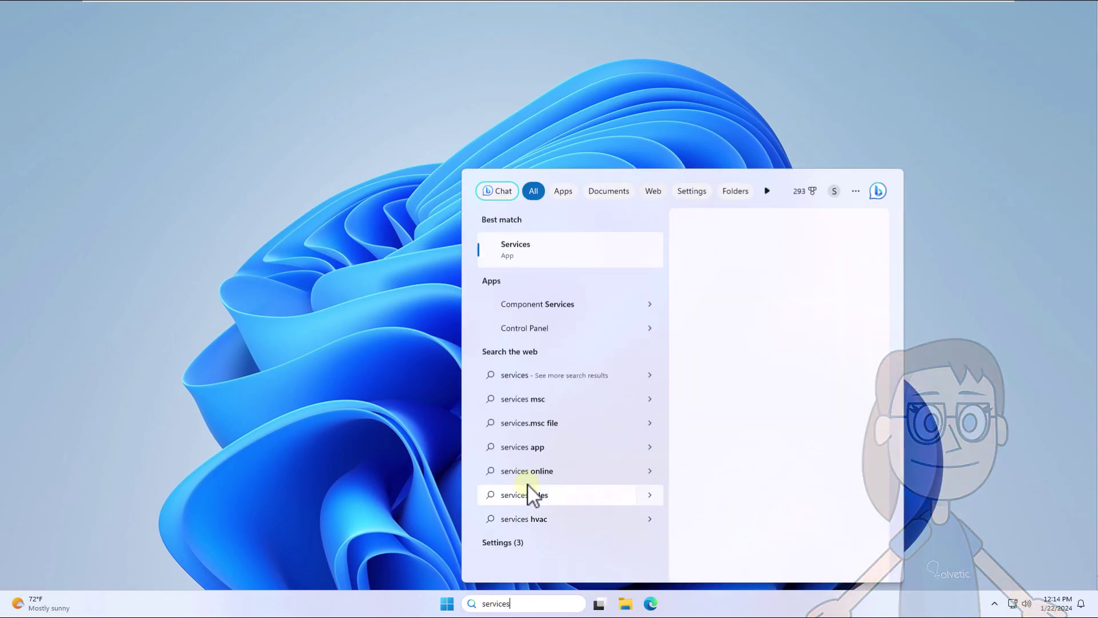
left_click(616, 256)
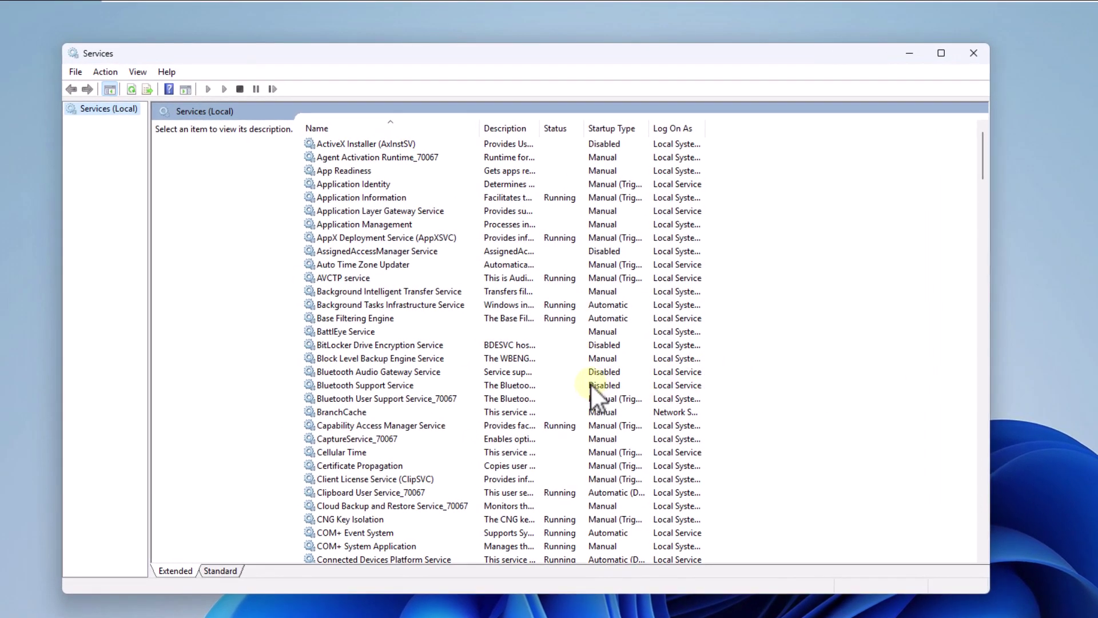
Find the Windows Update service in the list and open its properties
left_click(441, 426)
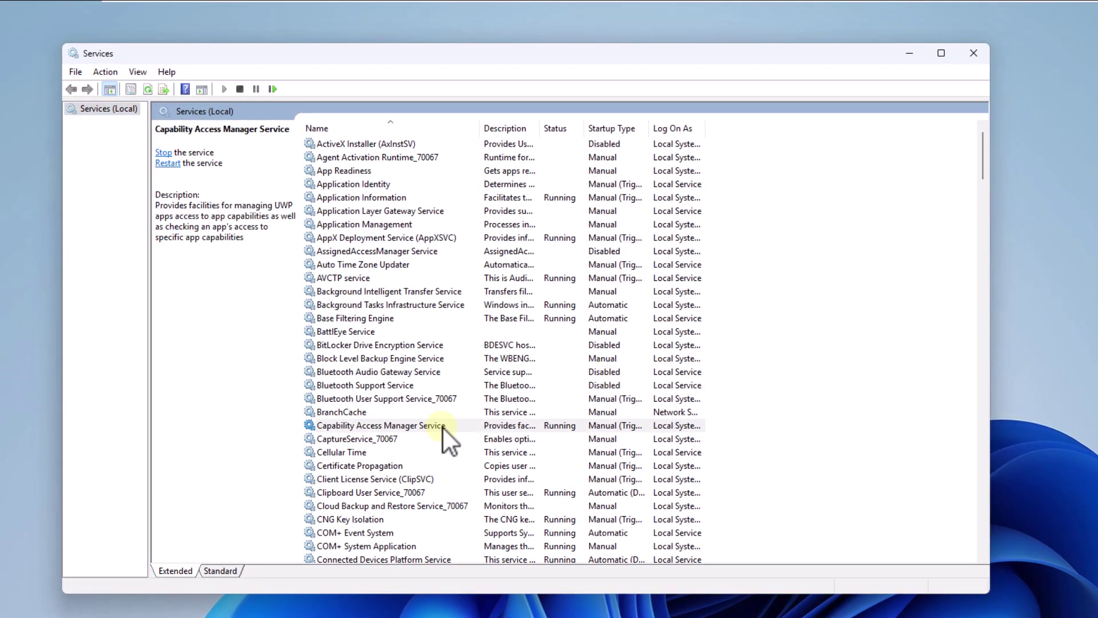
type("windows audio")
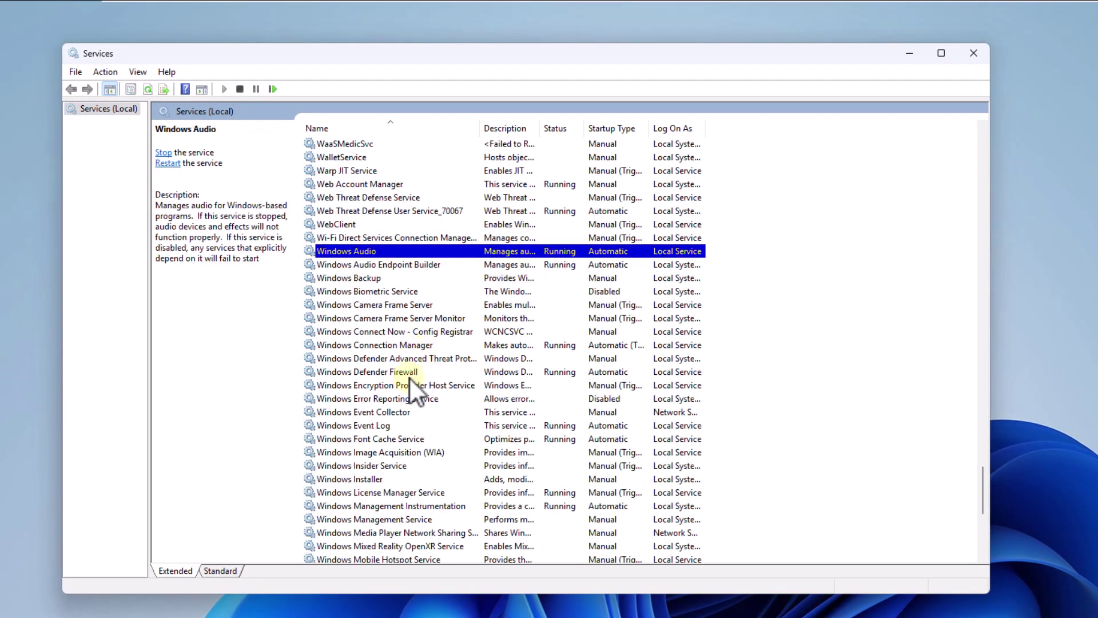
scroll(382, 486, "down", 3)
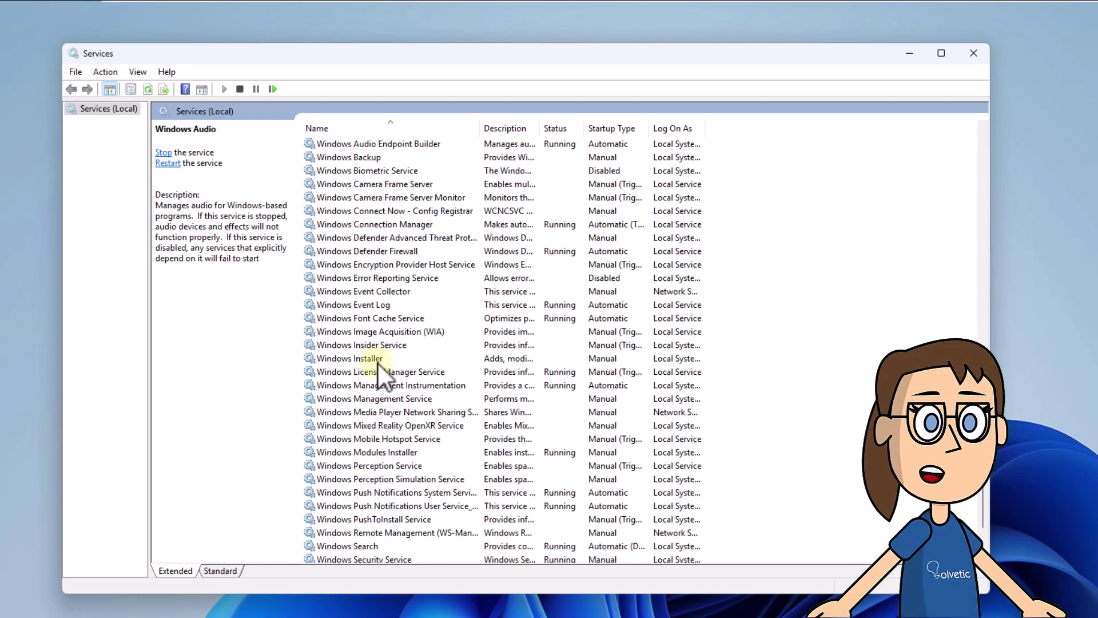
scroll(374, 458, "down", 3)
left_click(372, 467)
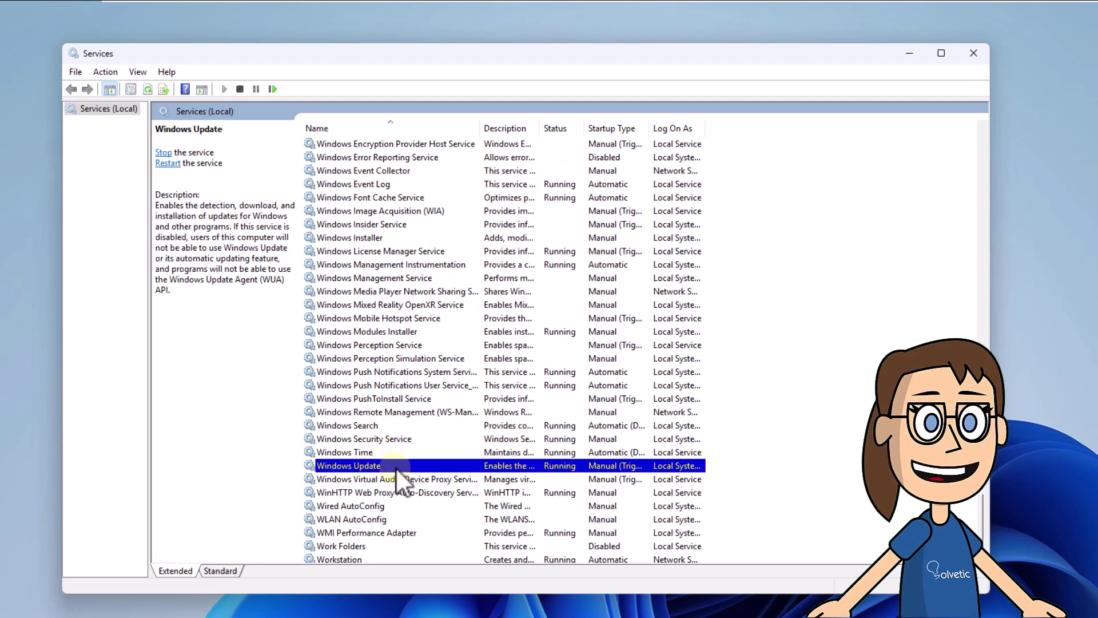
double_click(465, 466)
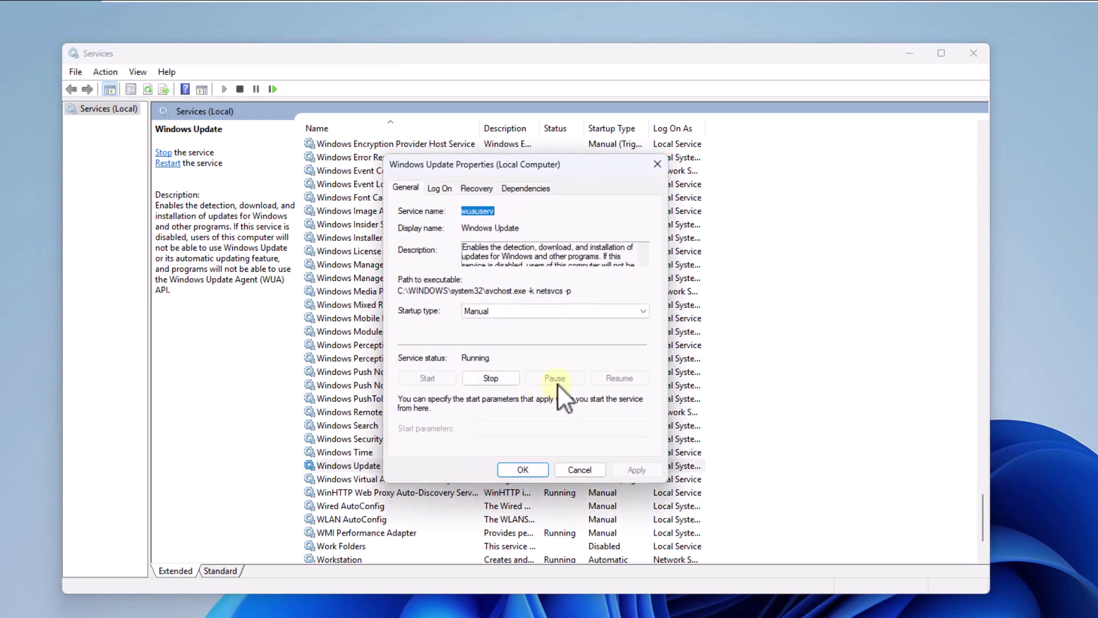
Set the Windows Update service's startup type to Automatic, stop and start the service, and save the changes
left_click(624, 313)
left_click(595, 333)
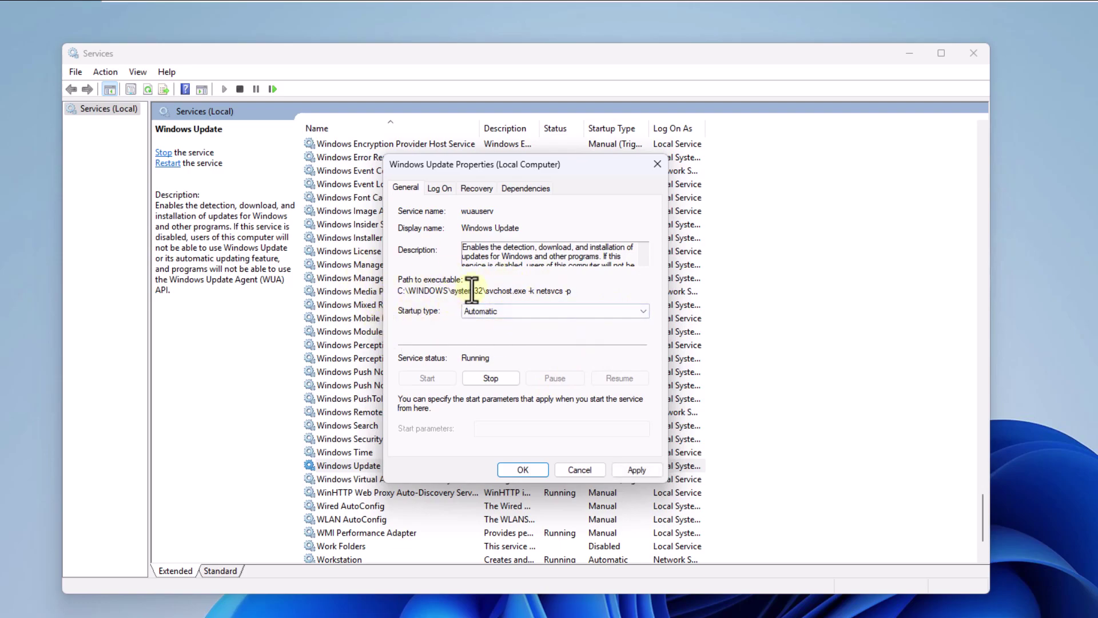
left_click(502, 376)
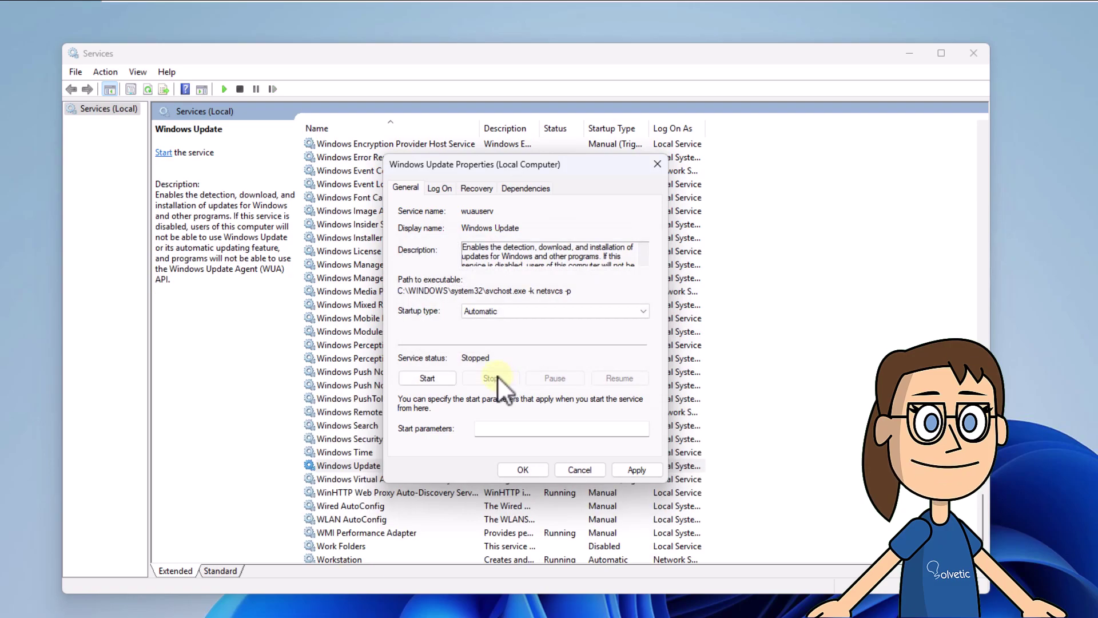
left_click(437, 377)
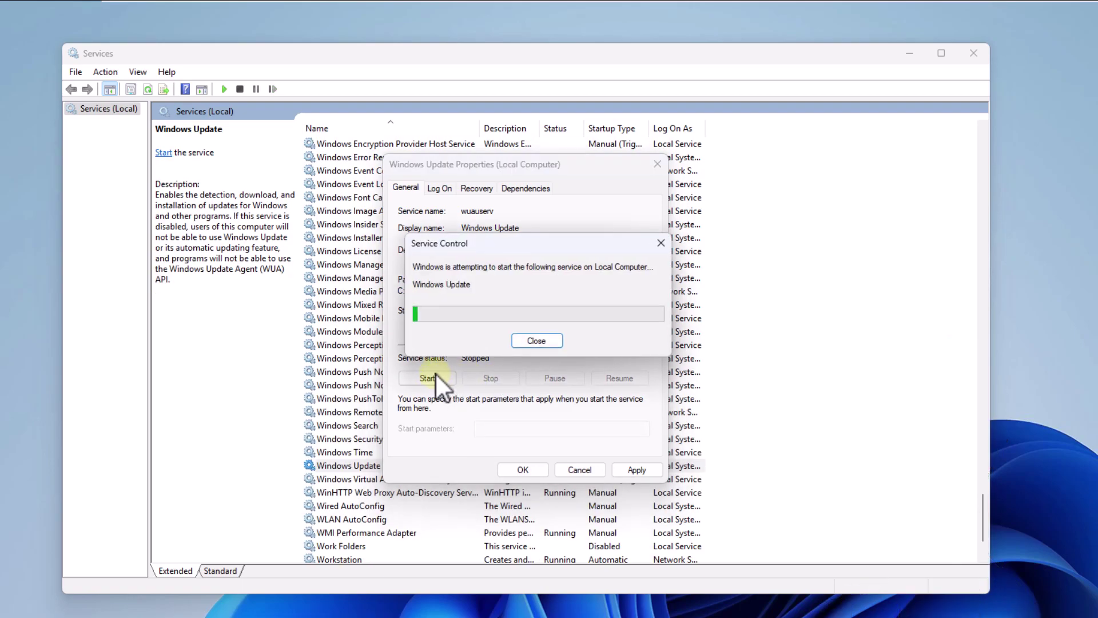
left_click(636, 470)
left_click(523, 470)
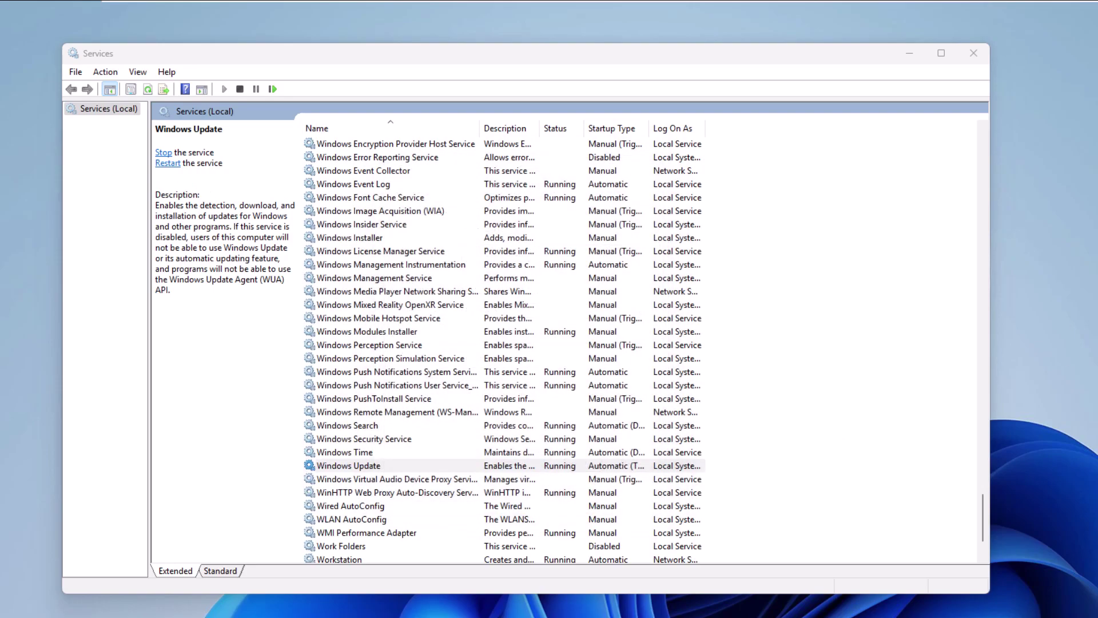
Find the Microsoft Store Install Service in the list and open its properties
scroll(513, 329, "down", 2)
scroll(513, 329, "up", 20)
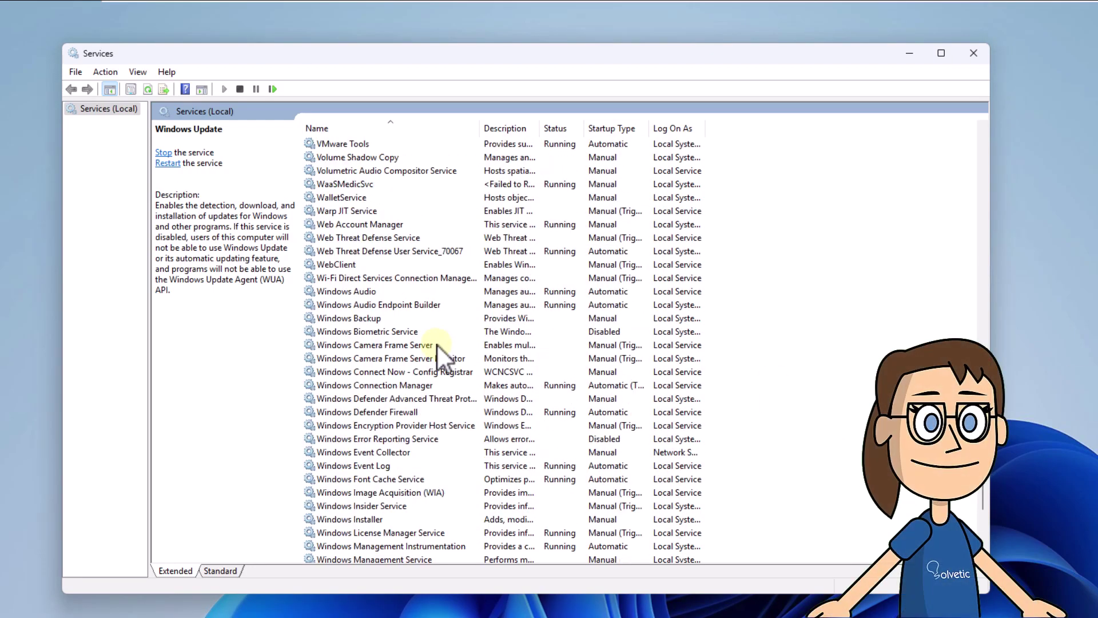
scroll(395, 400, "up", 14)
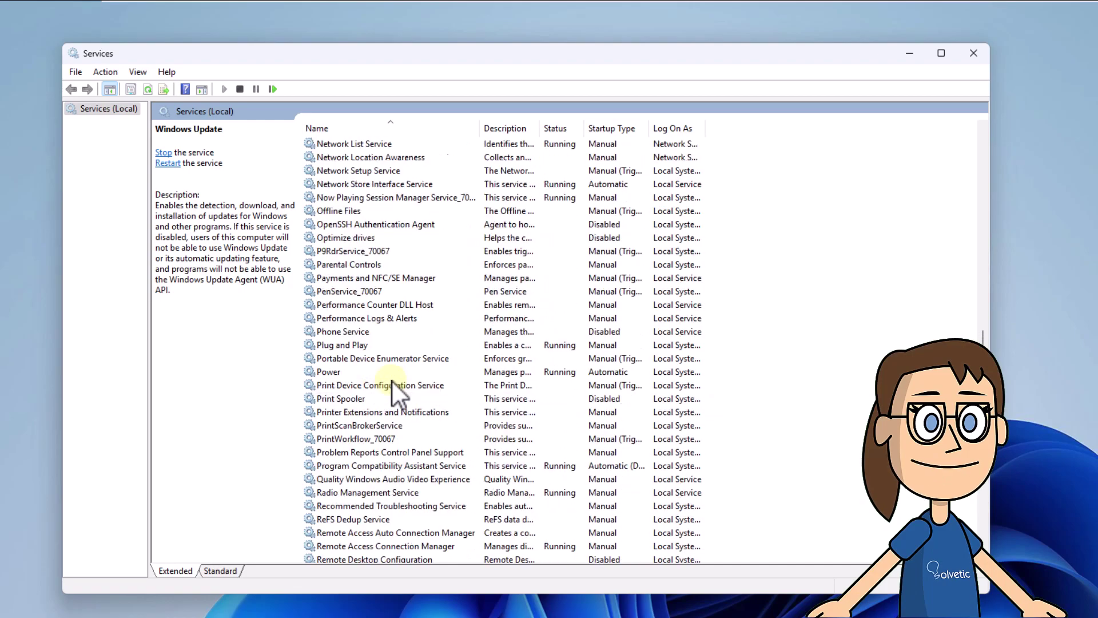
left_click(382, 305)
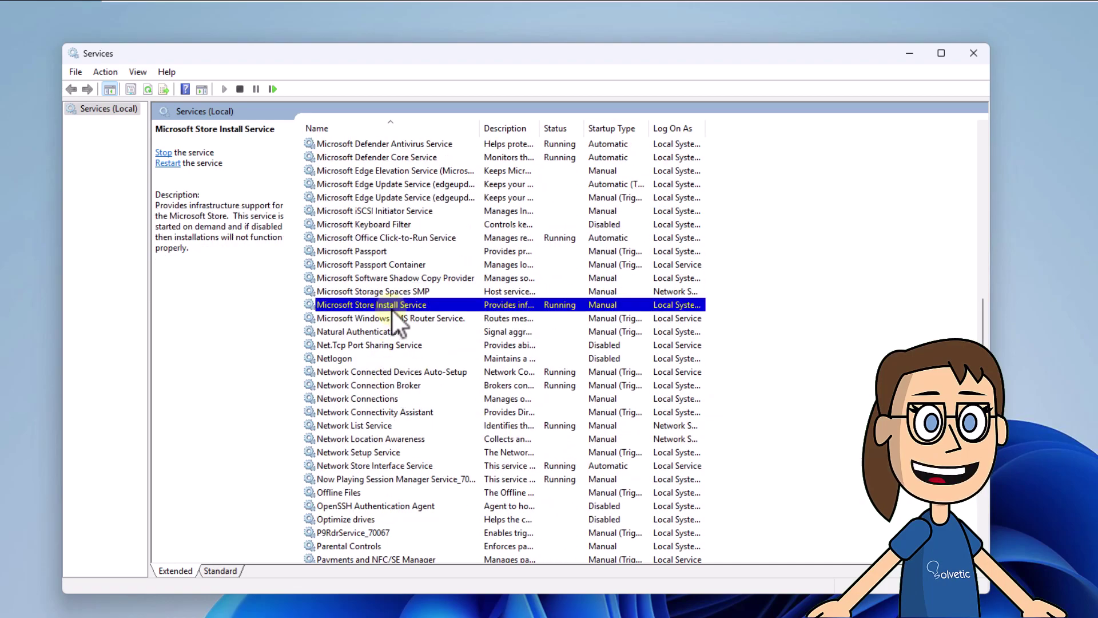
double_click(455, 304)
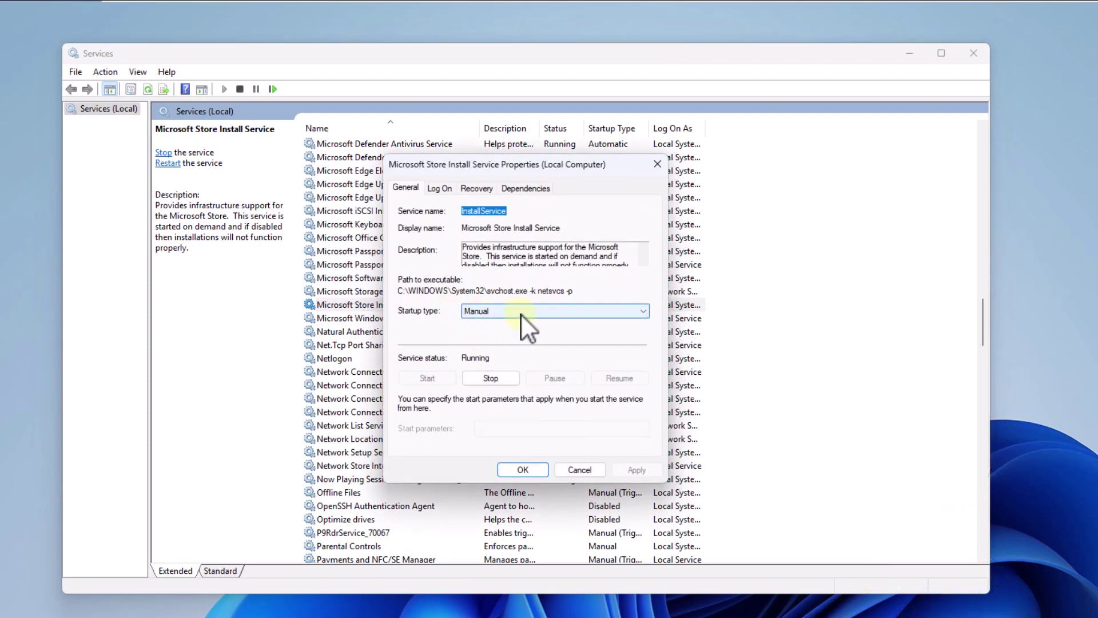
Set the Microsoft Store Install Service's startup type to Automatic, stop and start the service, and apply the changes
left_click(550, 312)
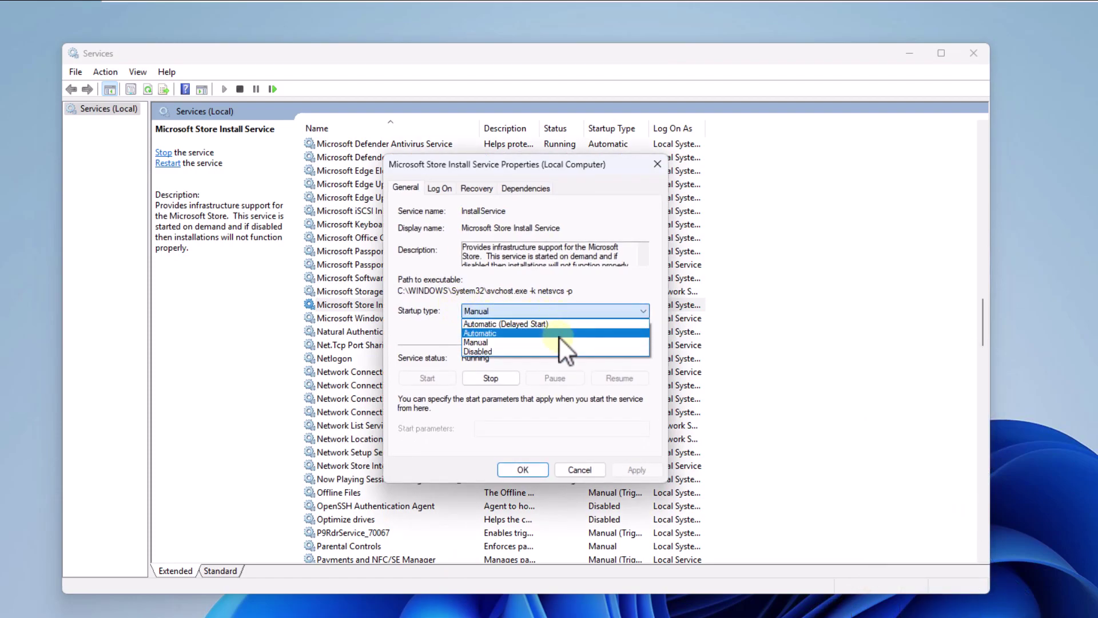
left_click(559, 336)
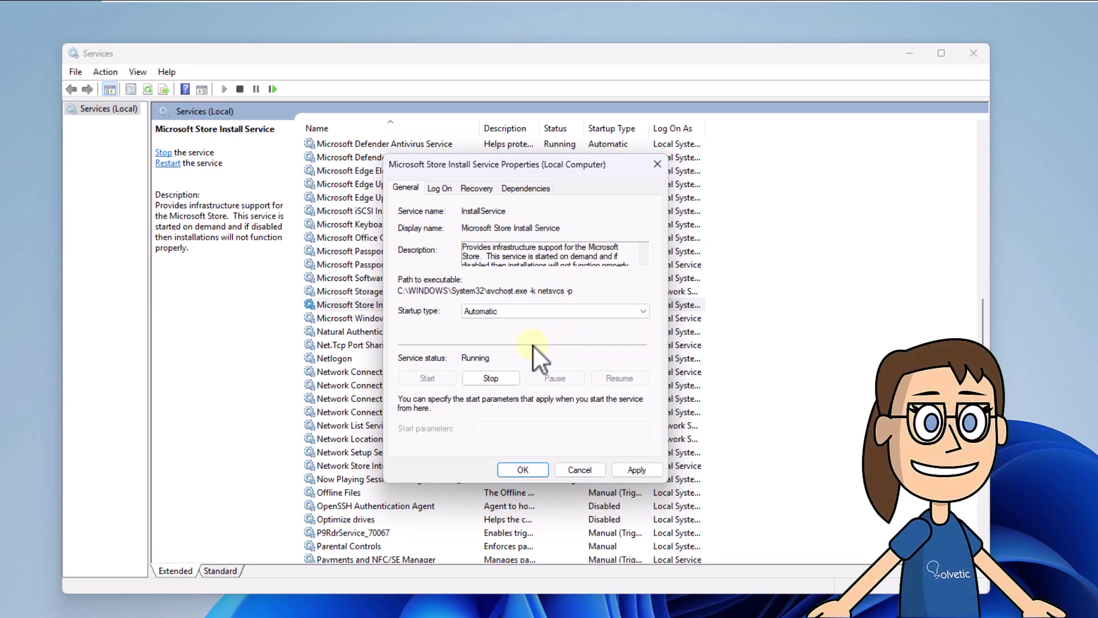
left_click(502, 376)
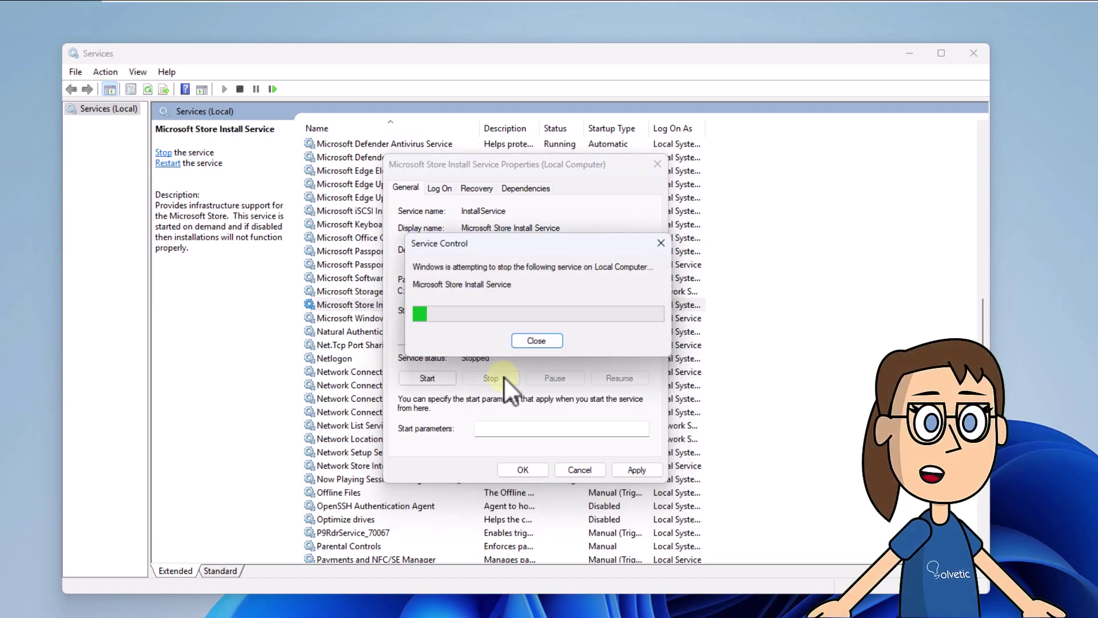
left_click(441, 382)
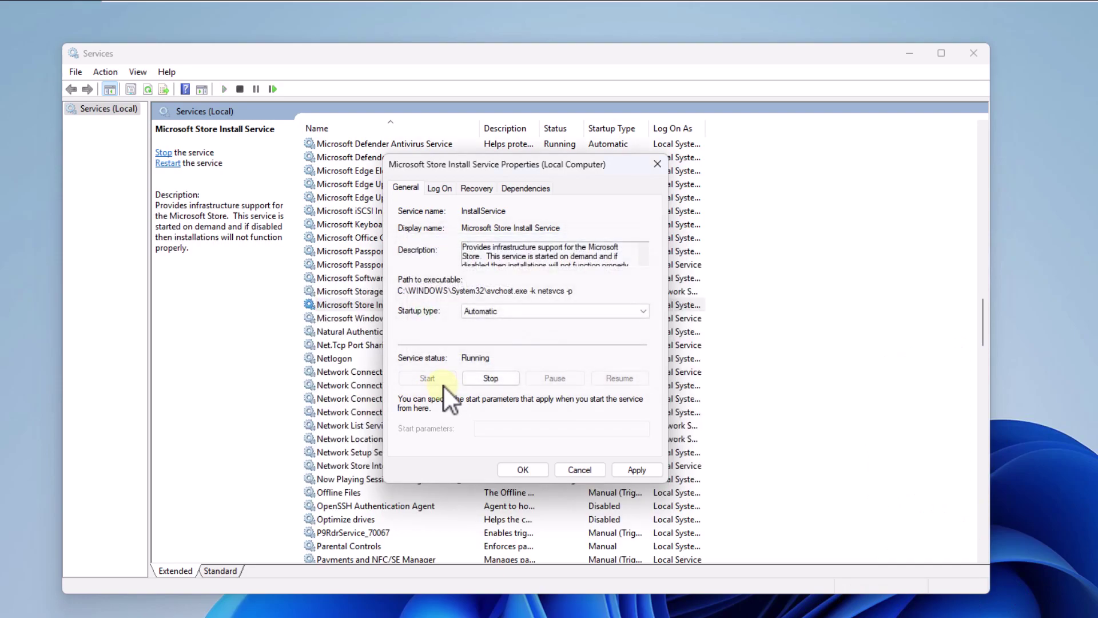
left_click(652, 467)
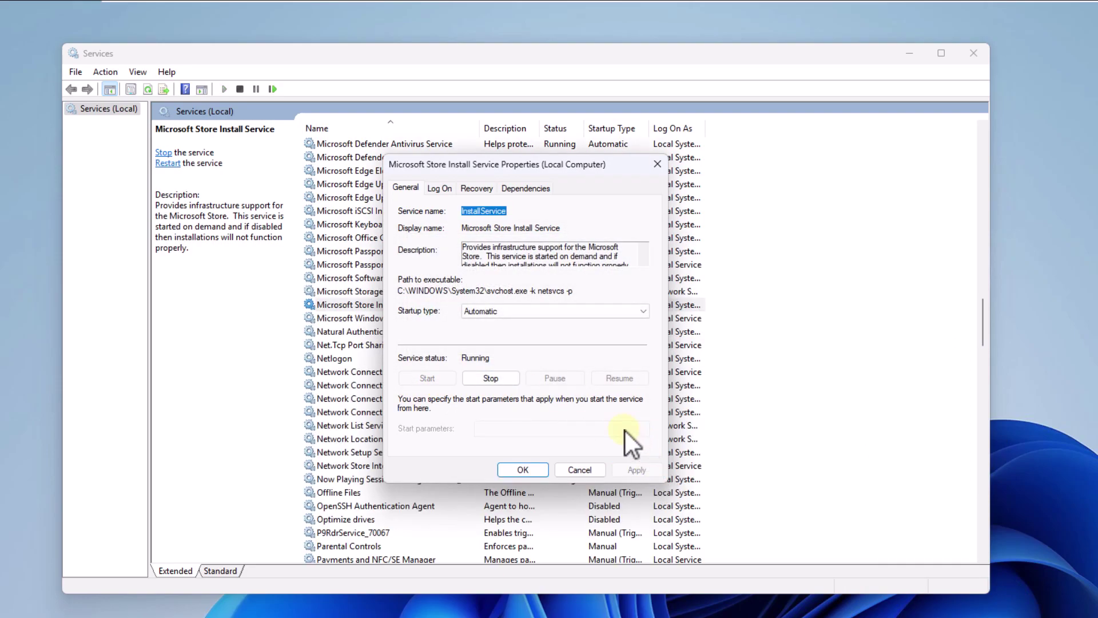
Confirm the Microsoft Store Install Service properties and close the Services window
left_click(531, 469)
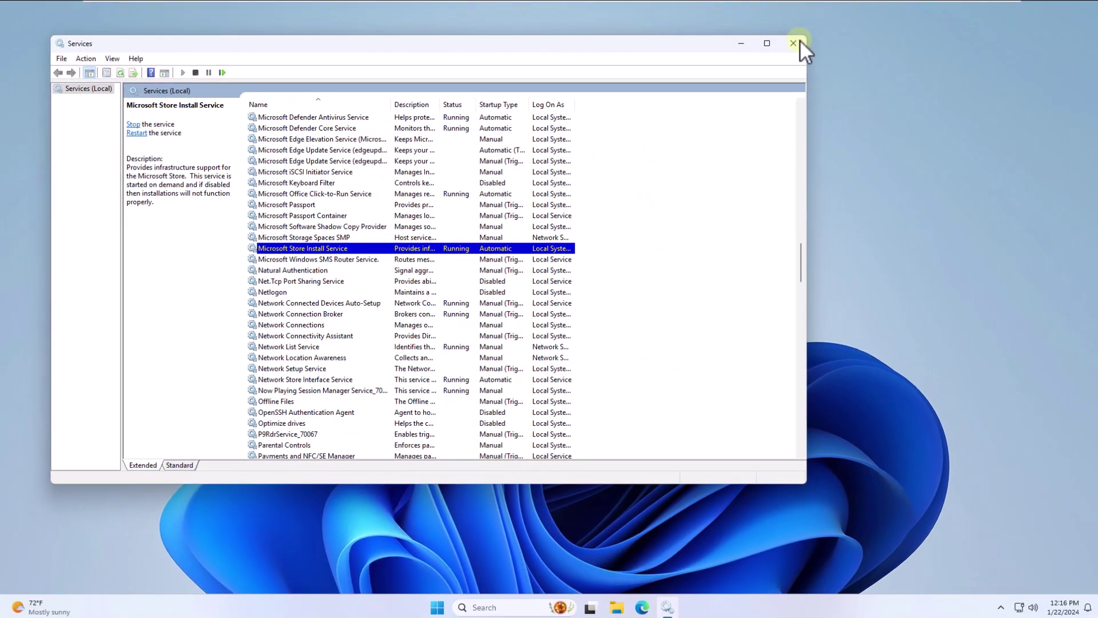
left_click(788, 43)
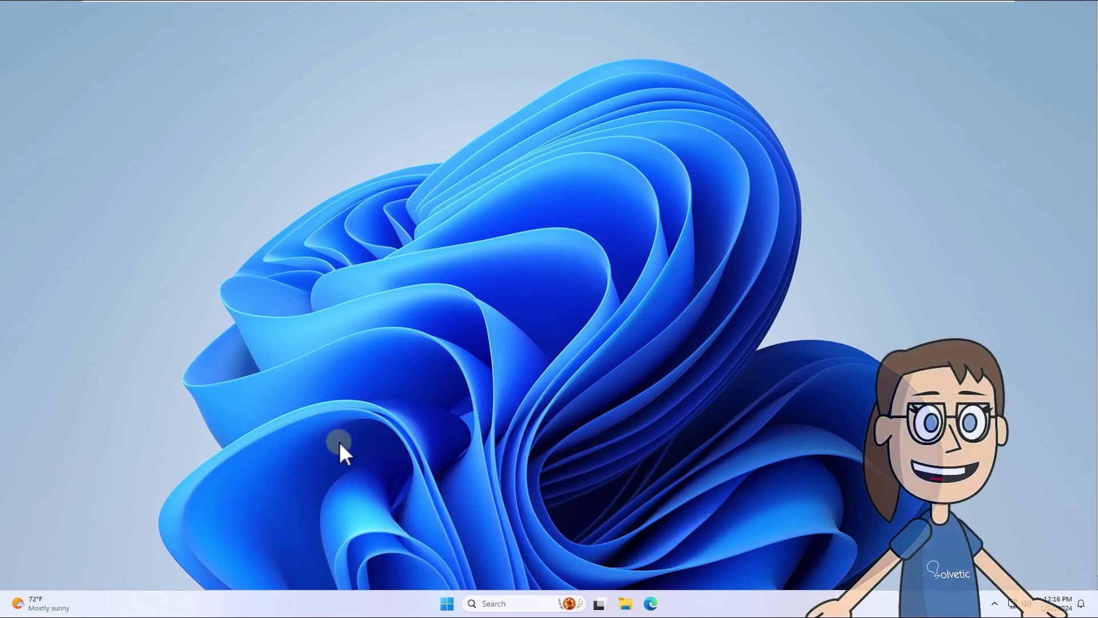
Open Terminal with administrator rights and run a system file scan with sfc /scannow
key("super+x")
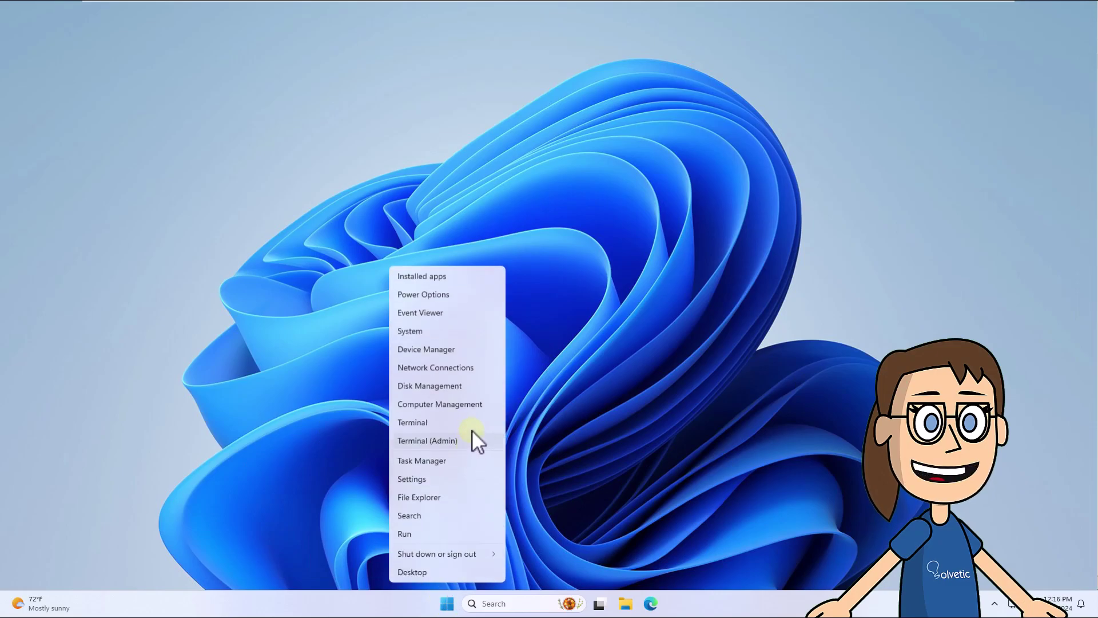
left_click(478, 441)
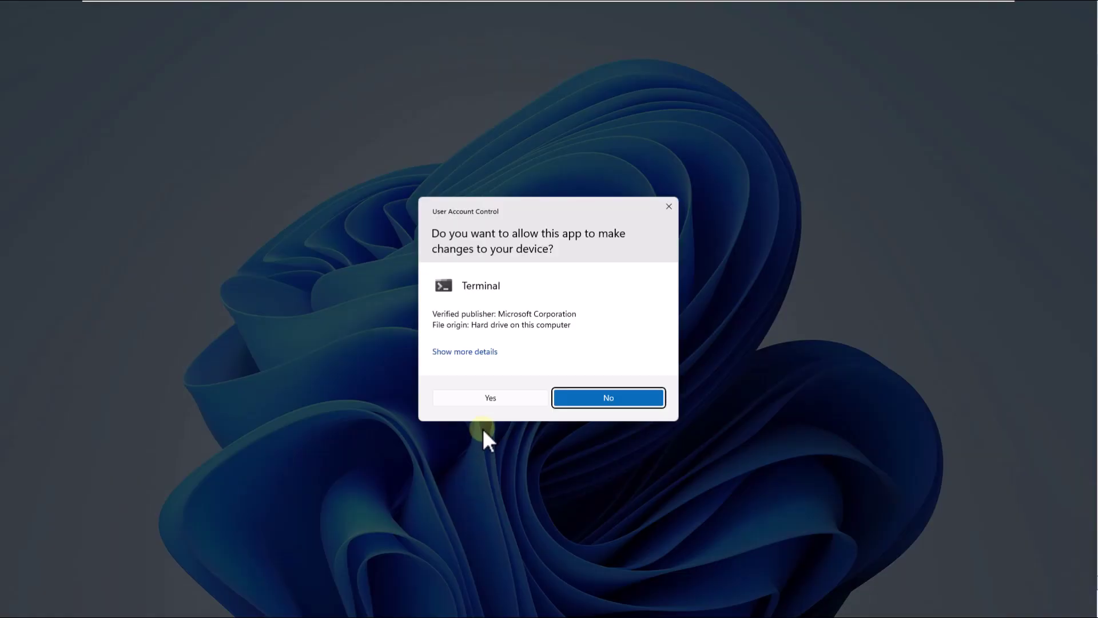
left_click(502, 401)
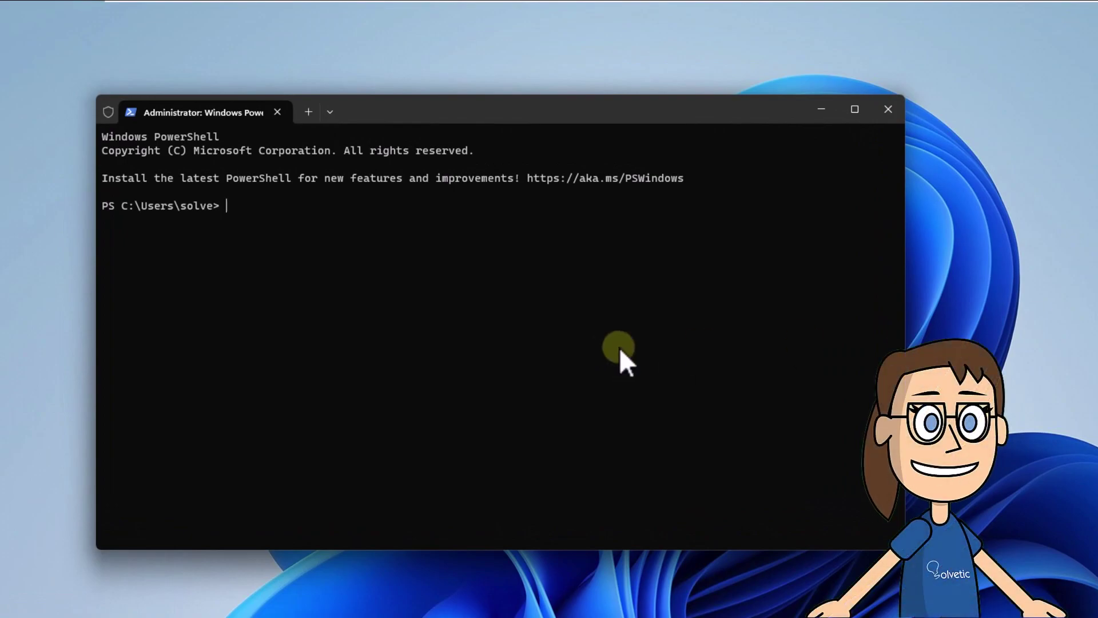
type("/scannow")
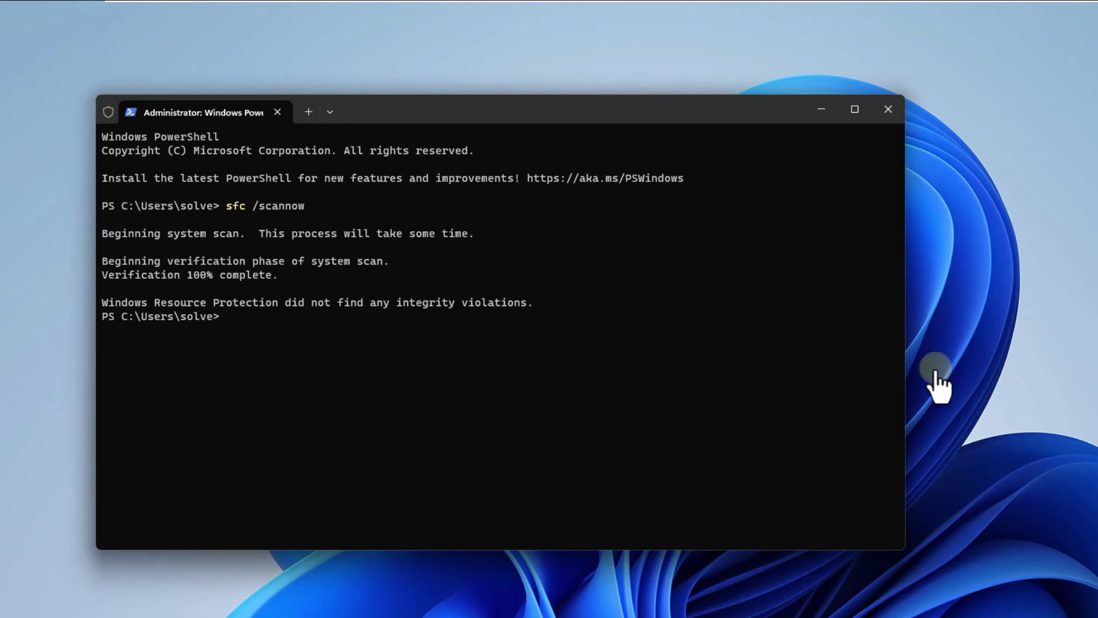
Clear the console with cls and close the Terminal session with exit
type("cls")
key("Return")
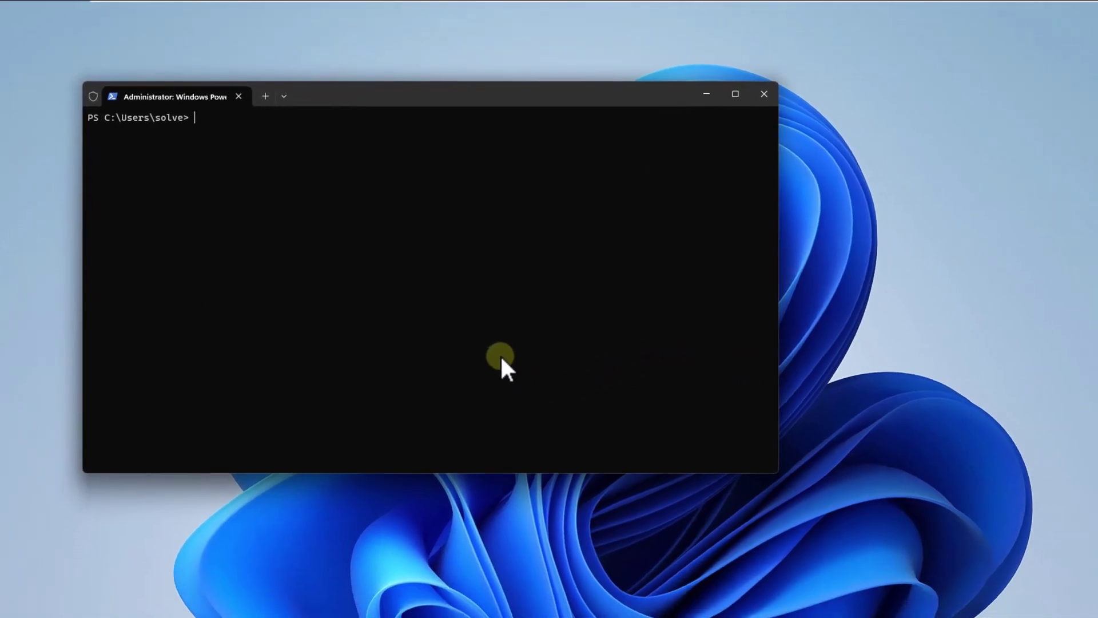
type("exit")
key("Return")
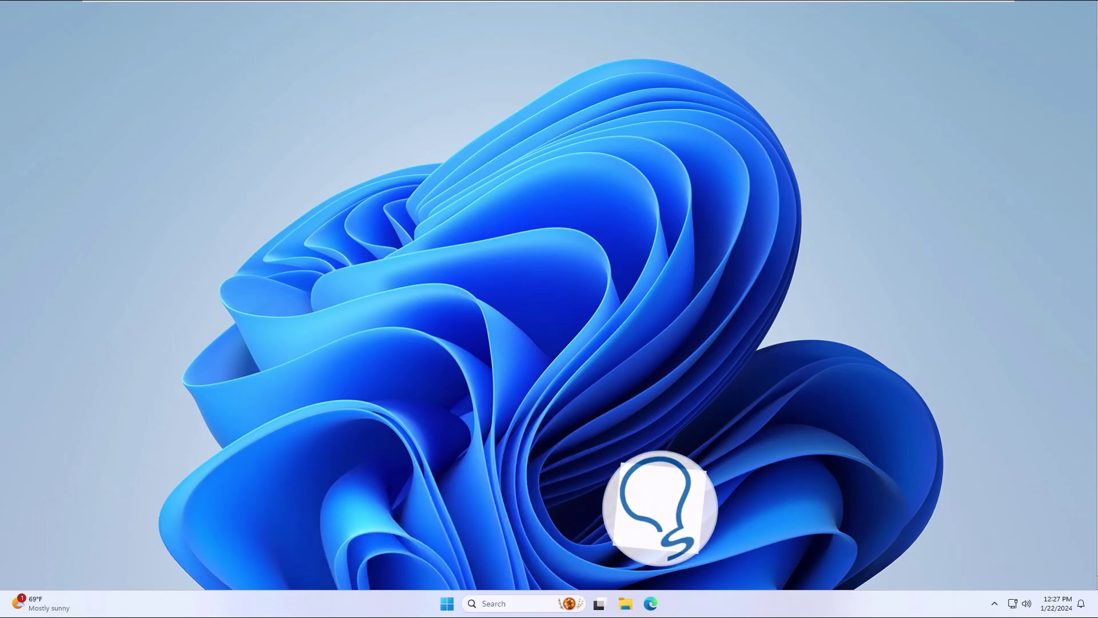
Search Windows for "store" and open the app settings of Microsoft Store
left_click(534, 603)
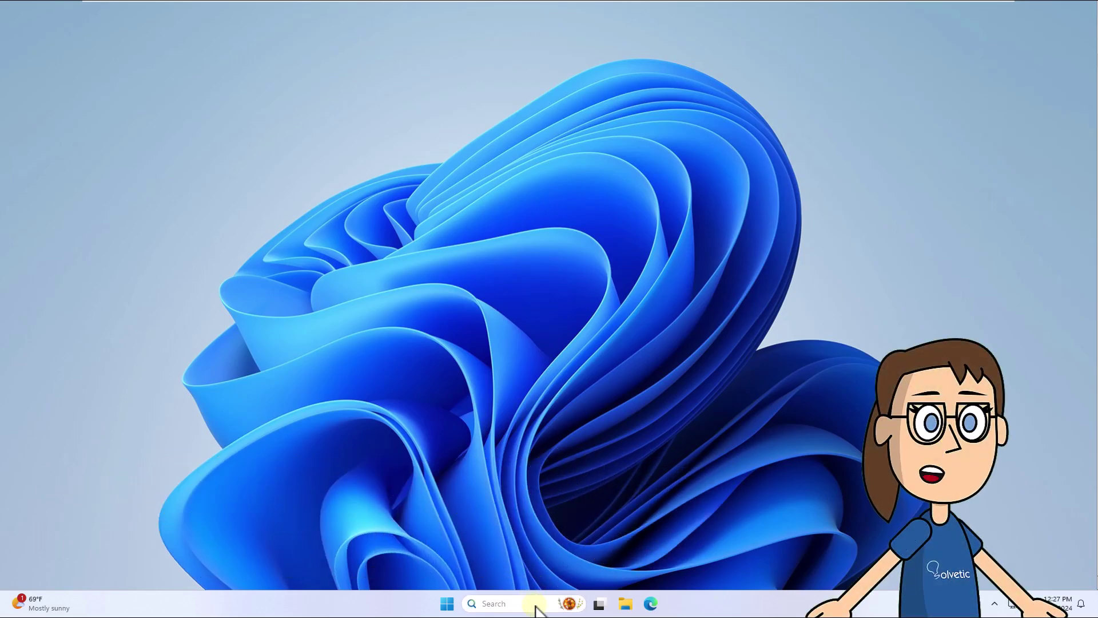
type("store")
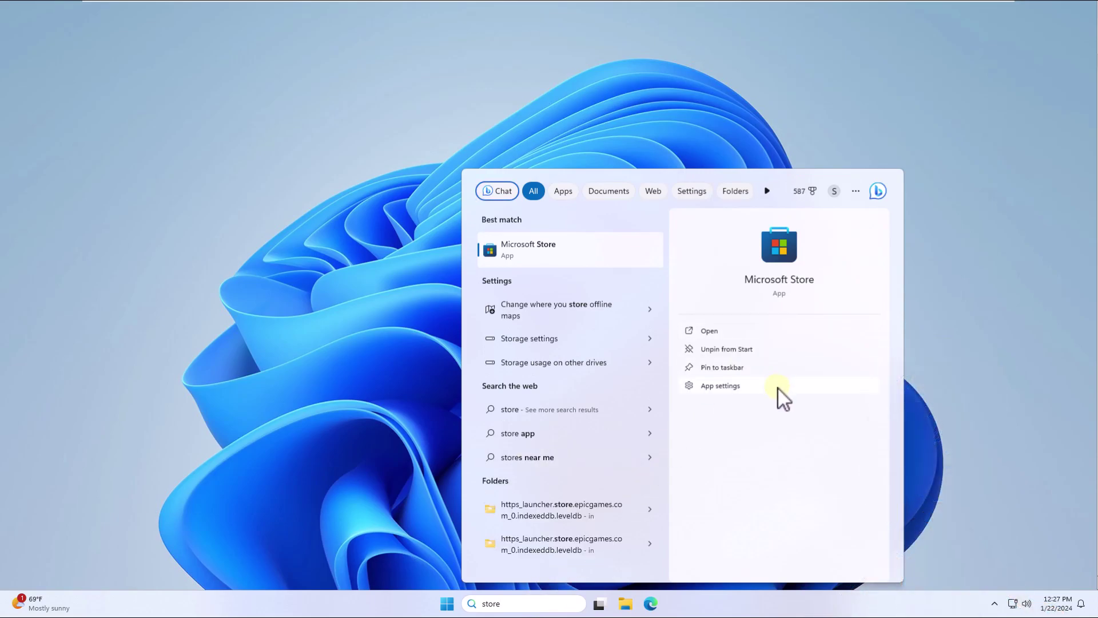
left_click(778, 388)
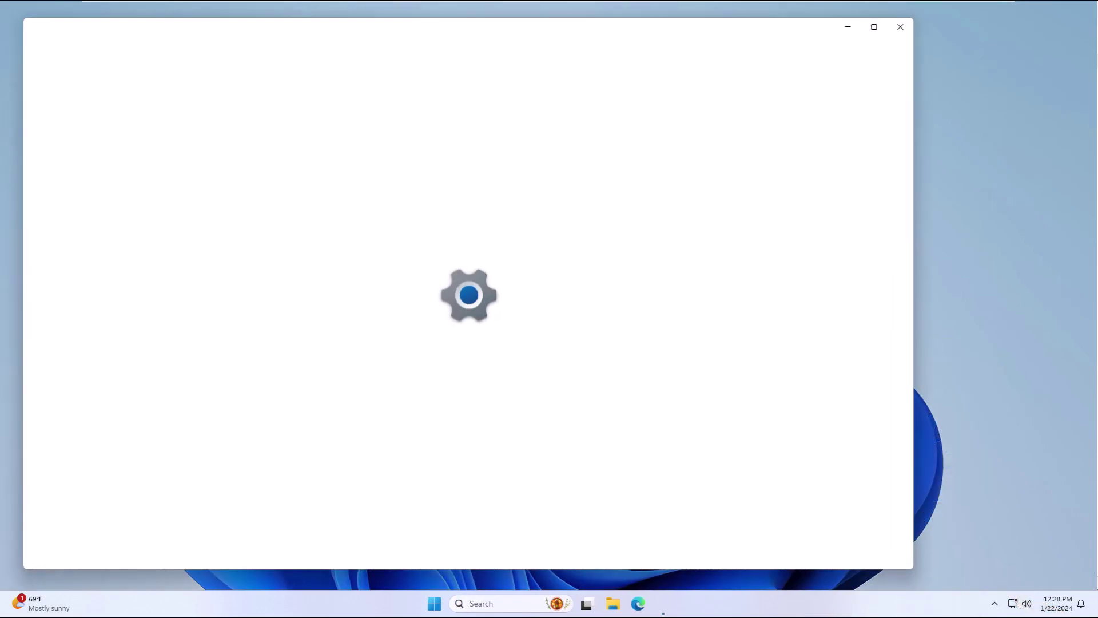
Repair and reset the Microsoft Store component, confirming the deletion of its data, and close Settings
scroll(632, 360, "down", 10)
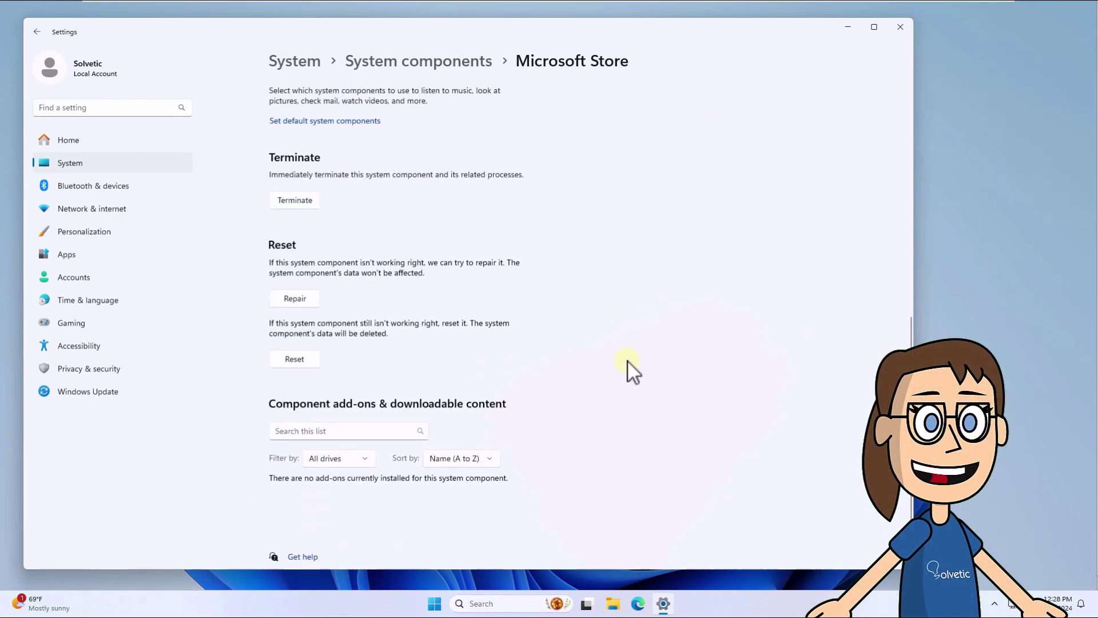
left_click(276, 300)
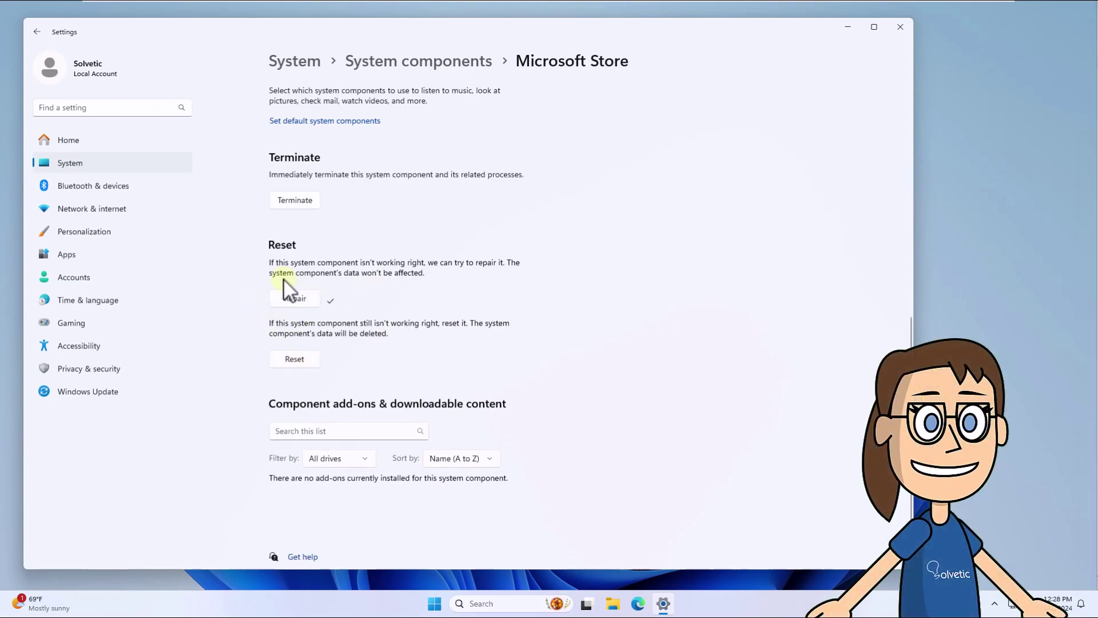
left_click(294, 359)
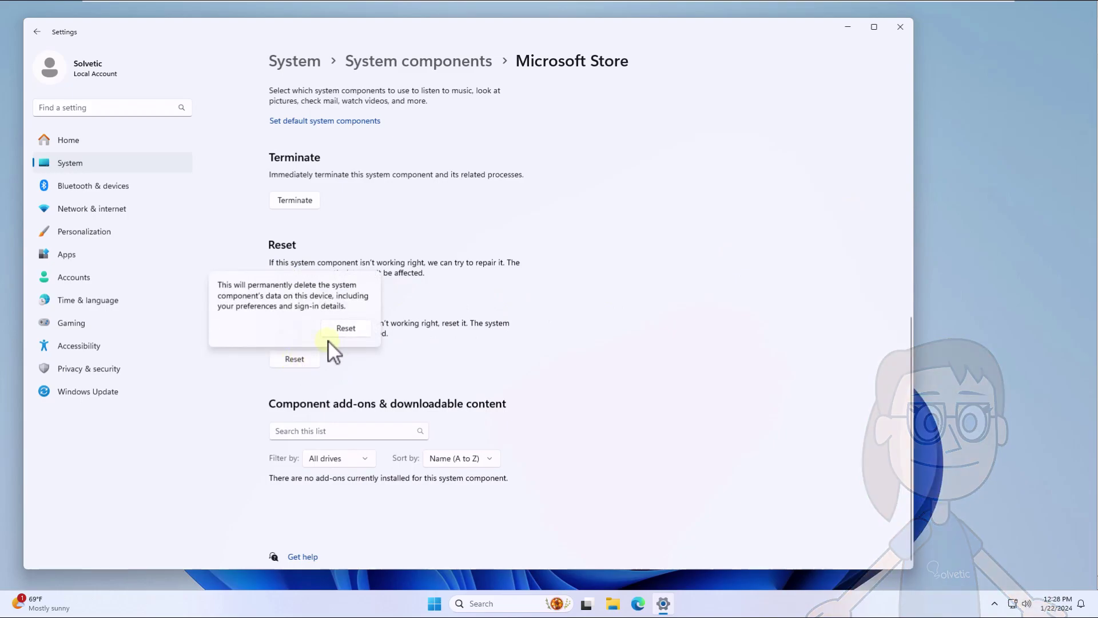
left_click(346, 328)
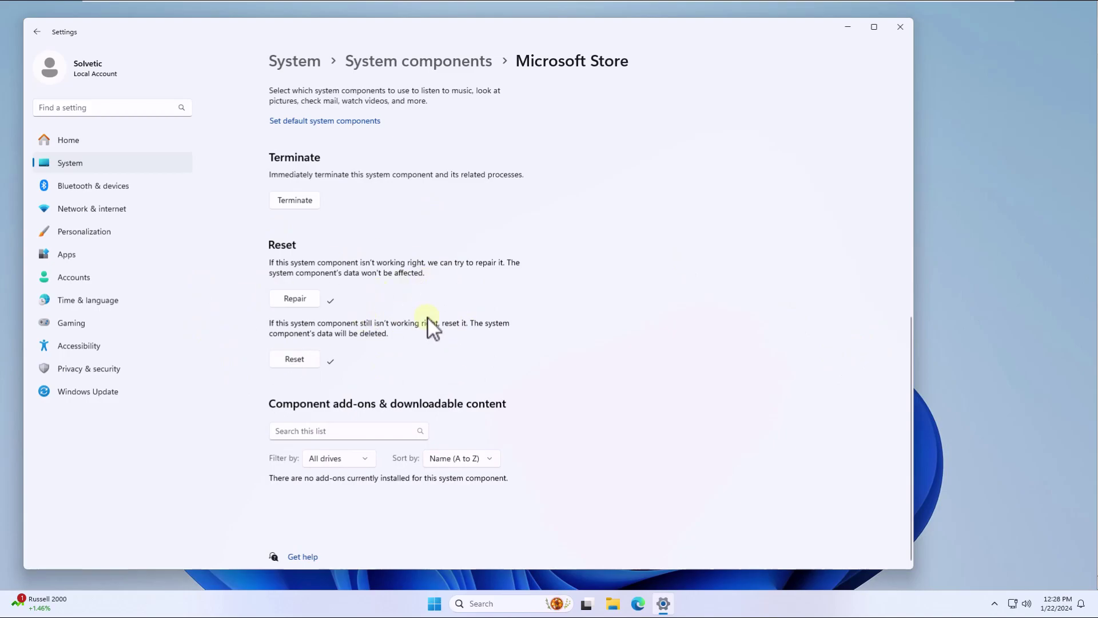
left_click(901, 25)
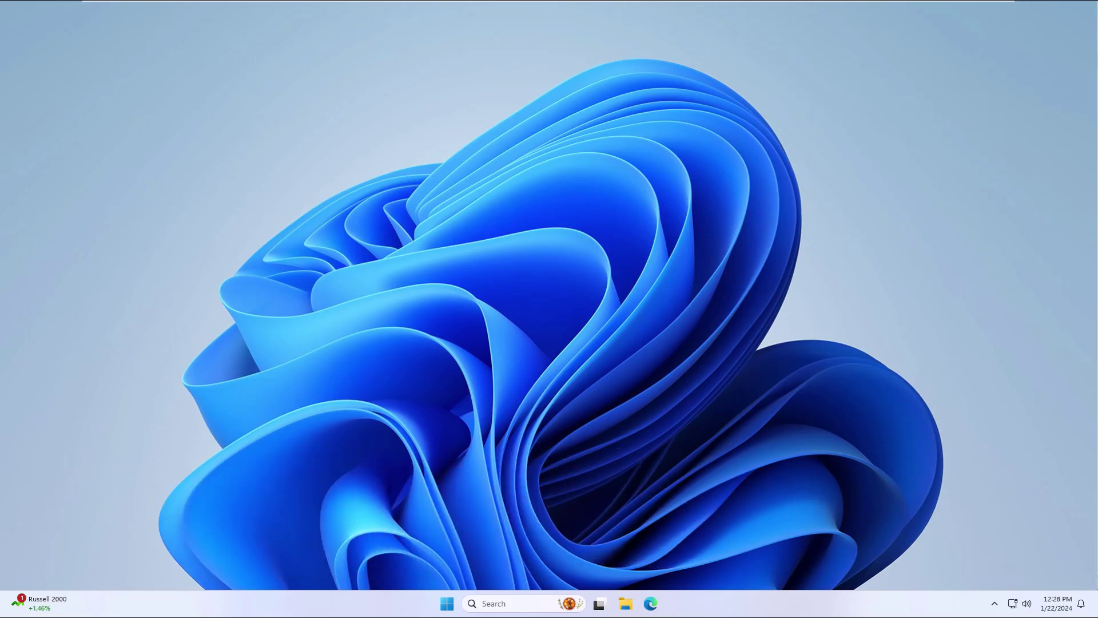
Search Windows for "powershell" and run Windows PowerShell as administrator, allowing it to make changes
left_click(515, 603)
type("powershell")
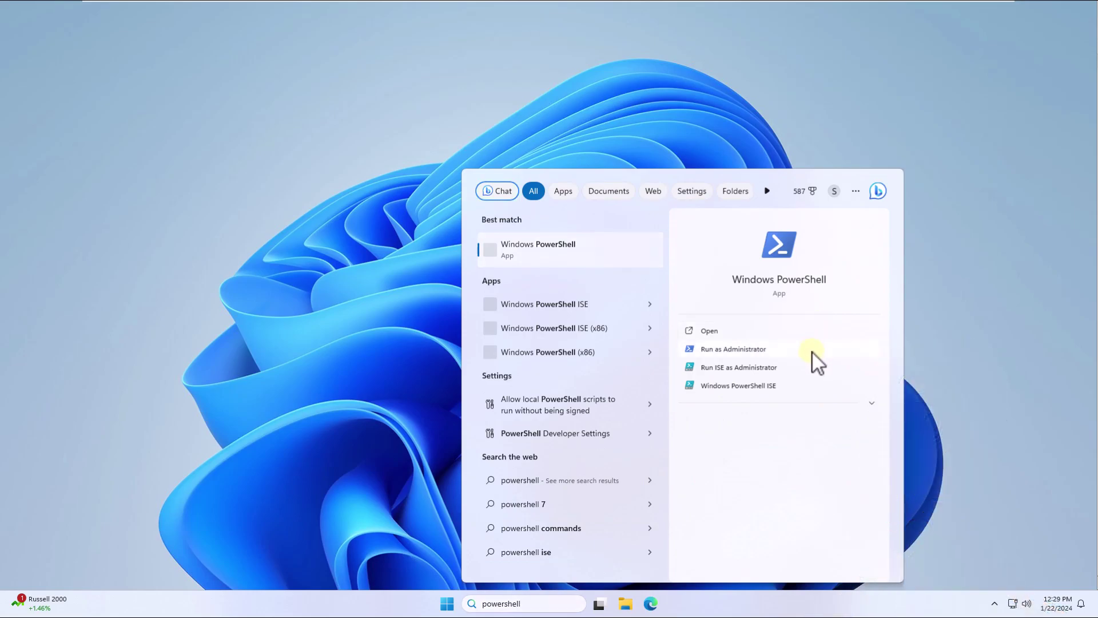
left_click(812, 350)
left_click(501, 393)
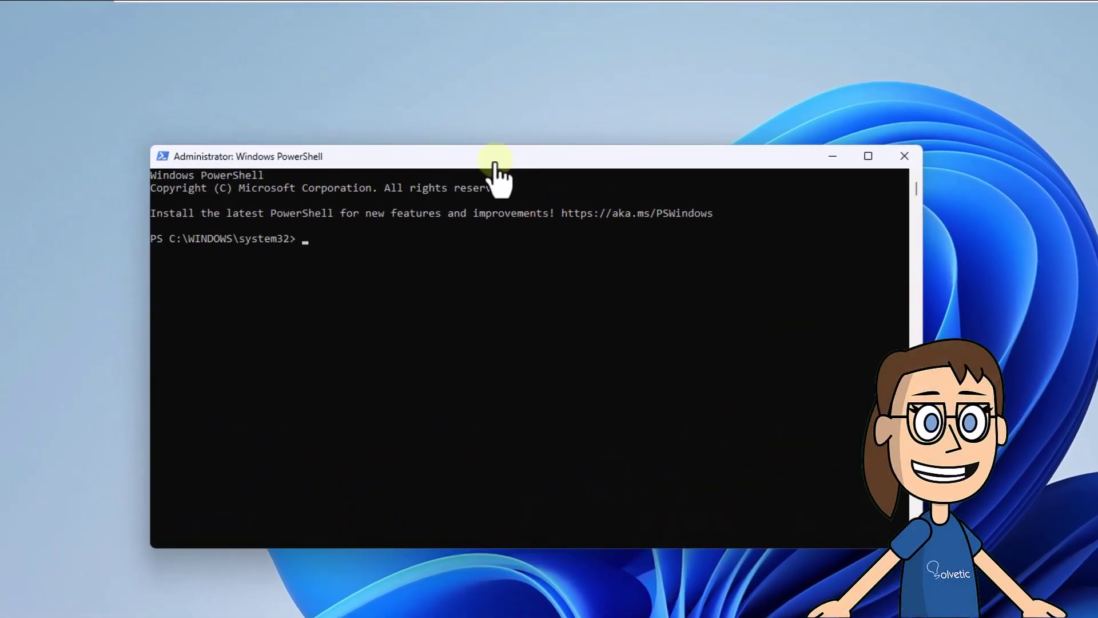
Remove the Store package with Get-AppxPackage -alluser WindowsStore | Remove-Appxpackage, and clear the console with cls
key("ctrl+v")
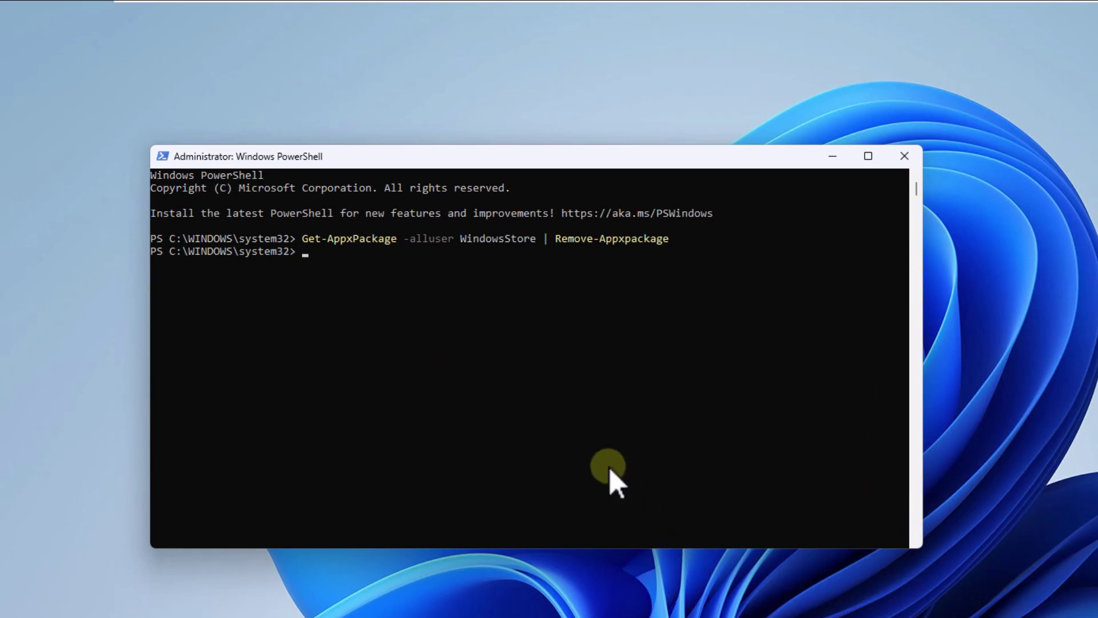
type("cls")
key("Return")
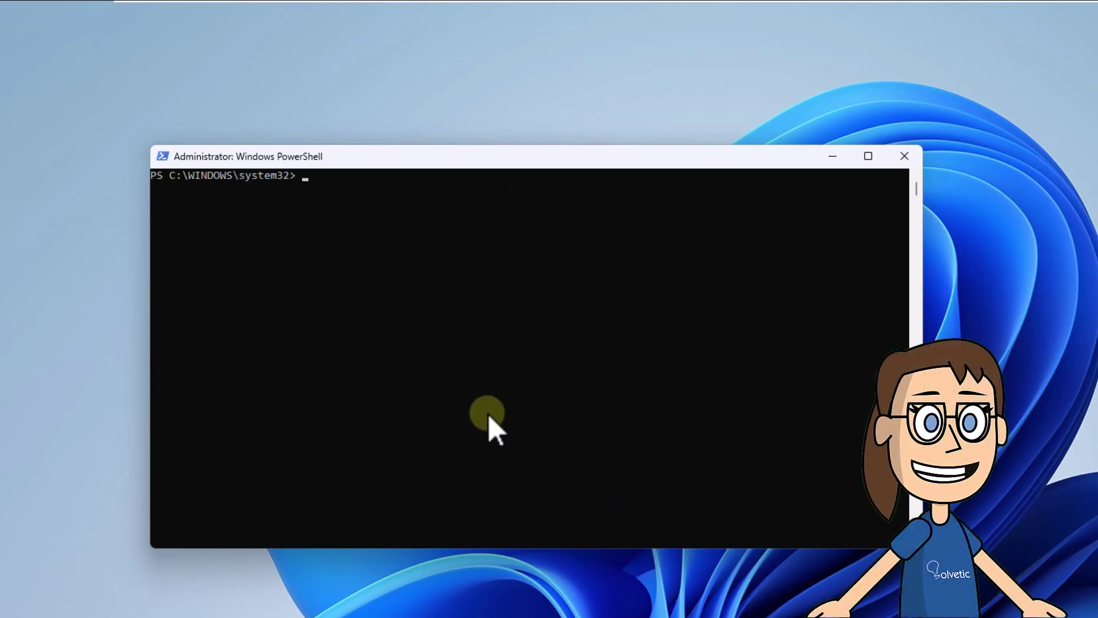
Try to re-register the Microsoft.WindowsStore* package for all users from its AppXManifest.xml using Add-AppxPackage, and clear the console with cls
key("ctrl+v")
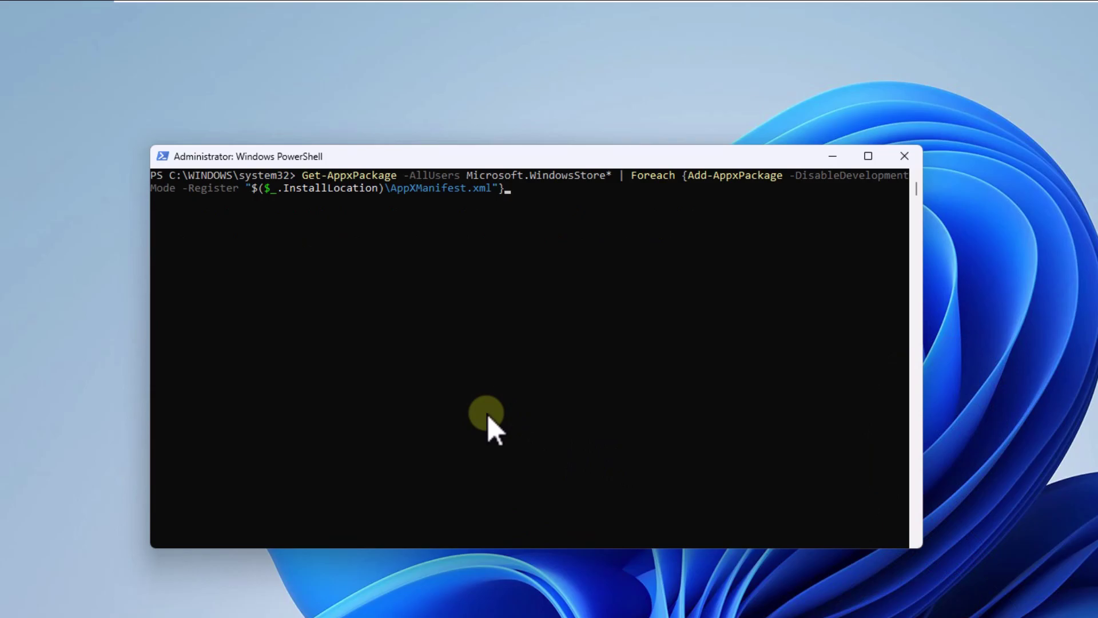
key("Return")
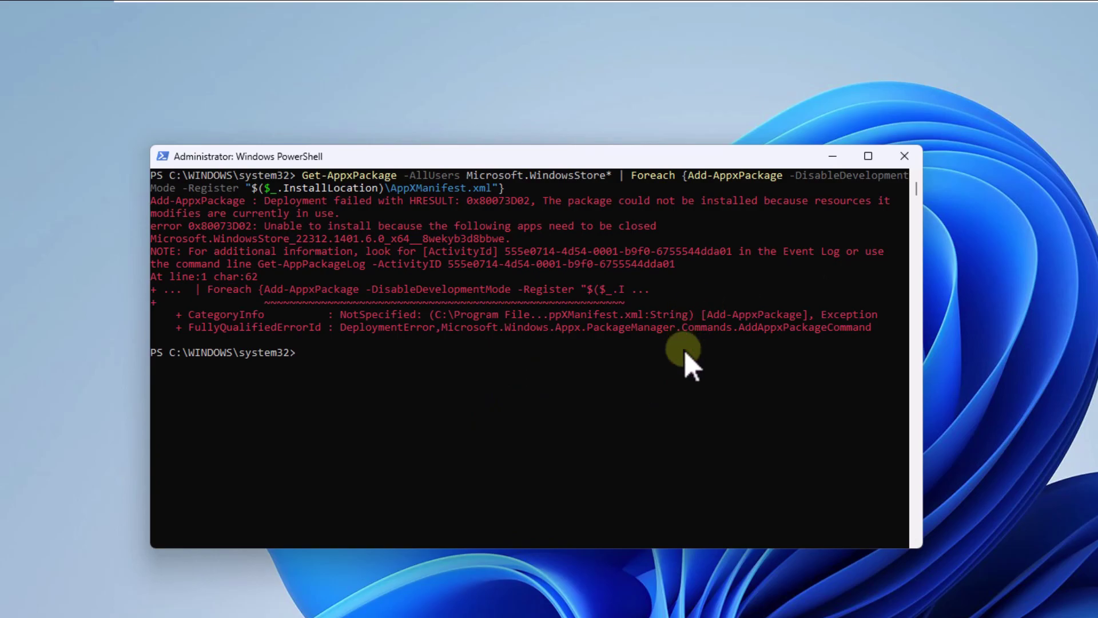
left_click(673, 428)
type("cls")
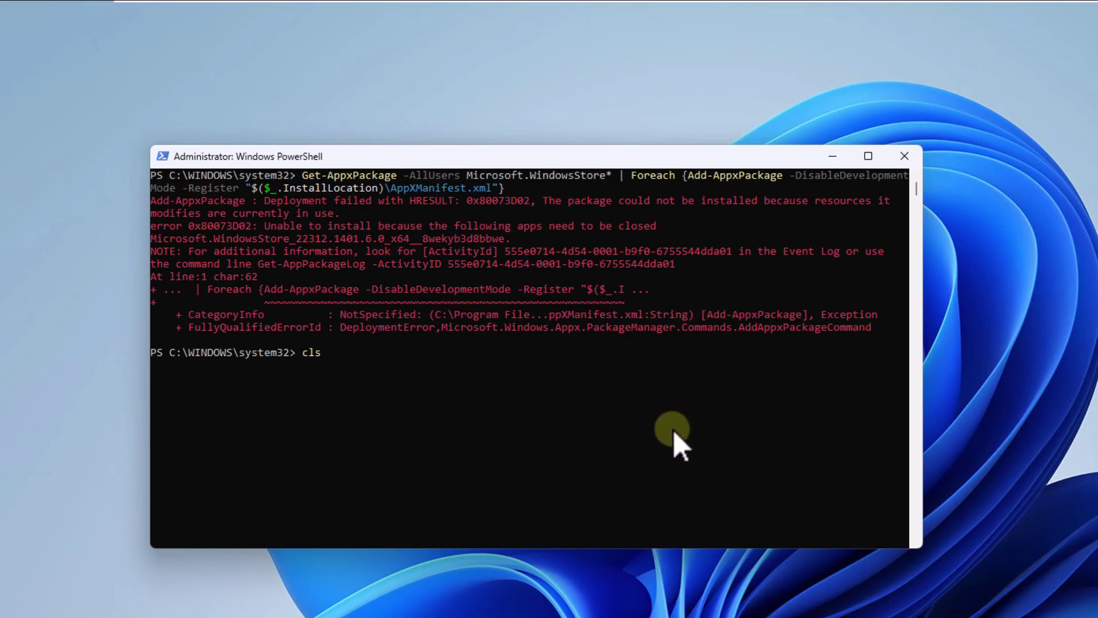
key("Return")
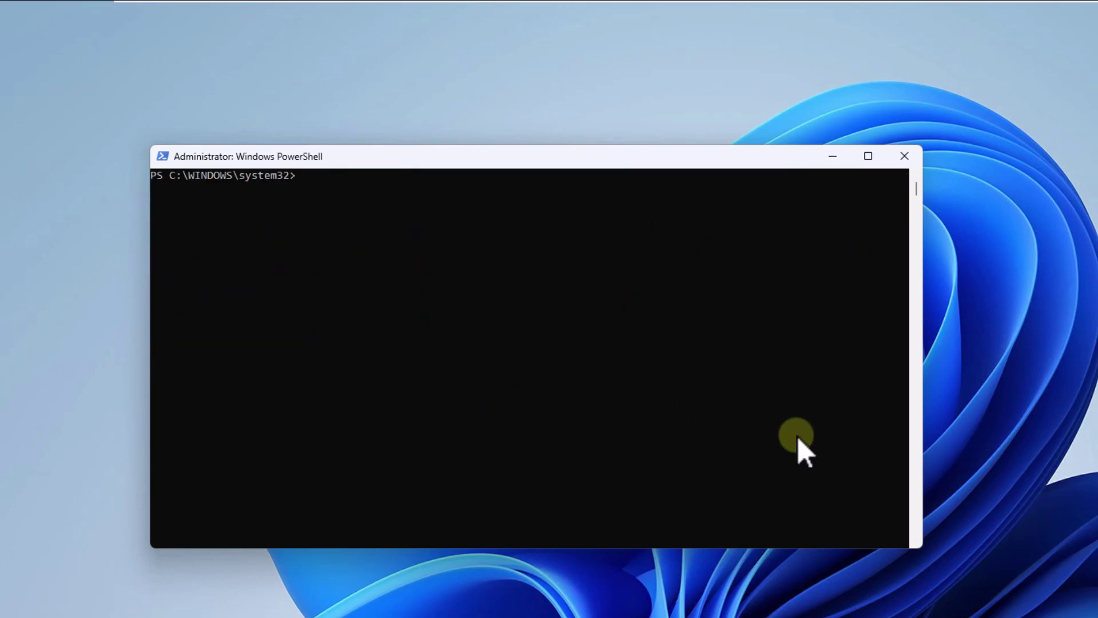
Run Get-AppxPackage -AllUsers Microsoft.WindowsStore* | Foreach {Add-AppxPackage -DisableDevelopmentMode -Register "$($_.InstallLocation)\AppXManifest.xml"} to re-register the Store
type("Get-AppxPackage -AllUsers Microsoft.WindowsStore* | Foreach {Add-AppxPackage -DisableDevelopmentMode -Register \"$($_.InstallLocation)\\AppXManifest.xml\"}")
key("Return")
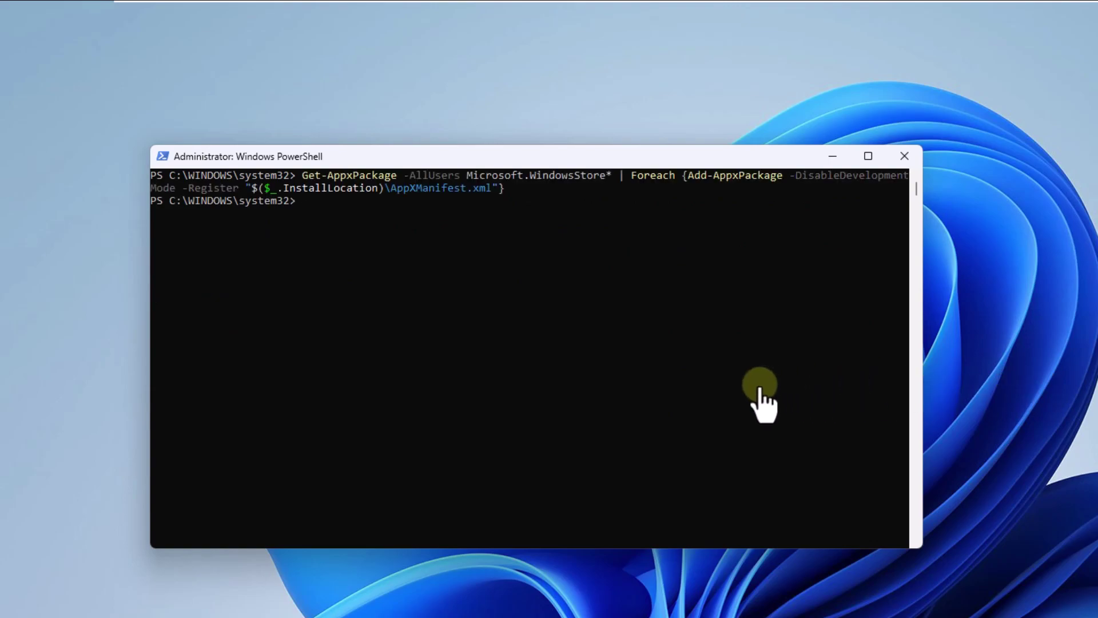
Clear the PowerShell console with cls and end the session with exit
left_click(538, 343)
type("cls")
key("Return")
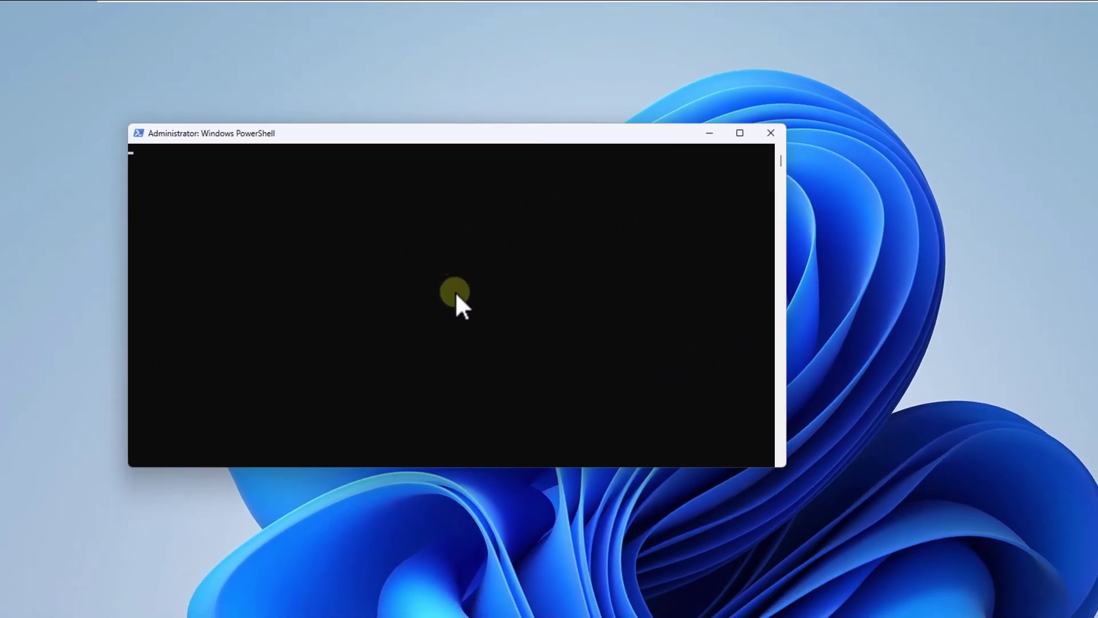
type("exit")
key("Return")
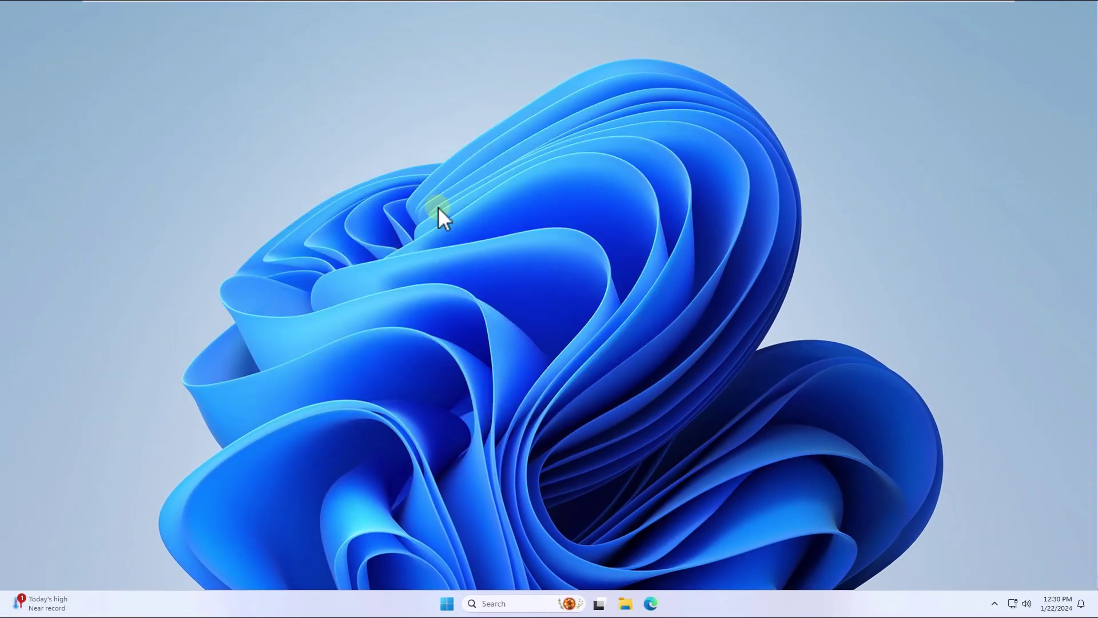